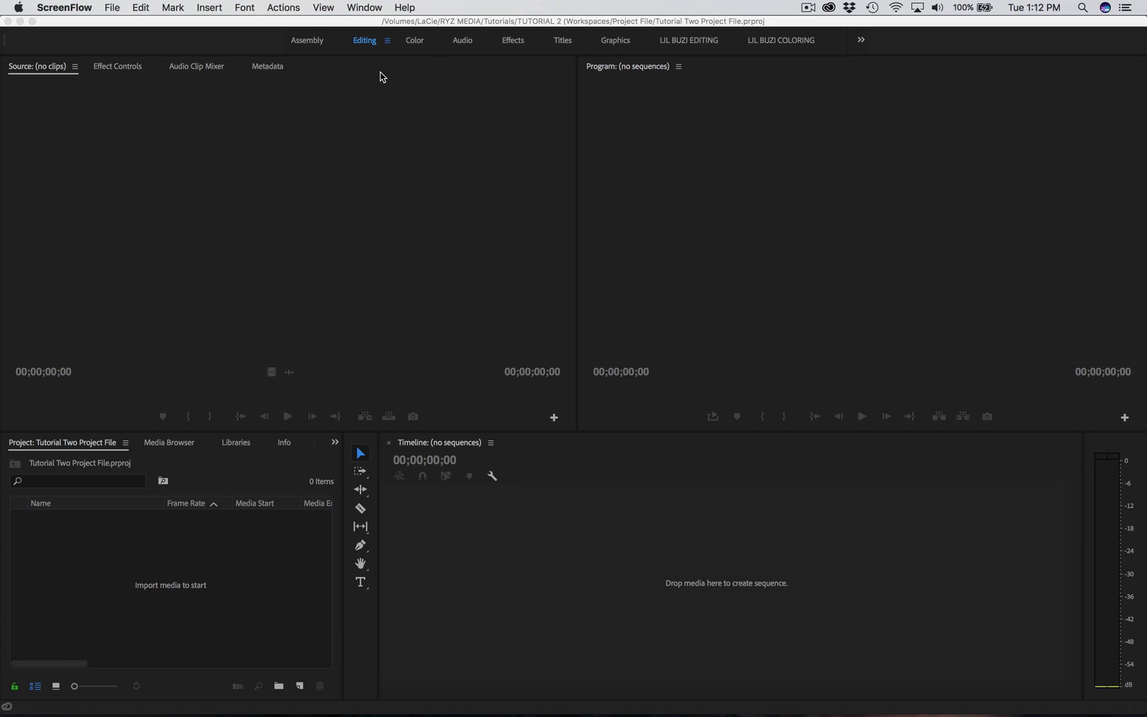
Look over the Assembly and Editing workspaces, and open the Color workspace.
left_click(307, 41)
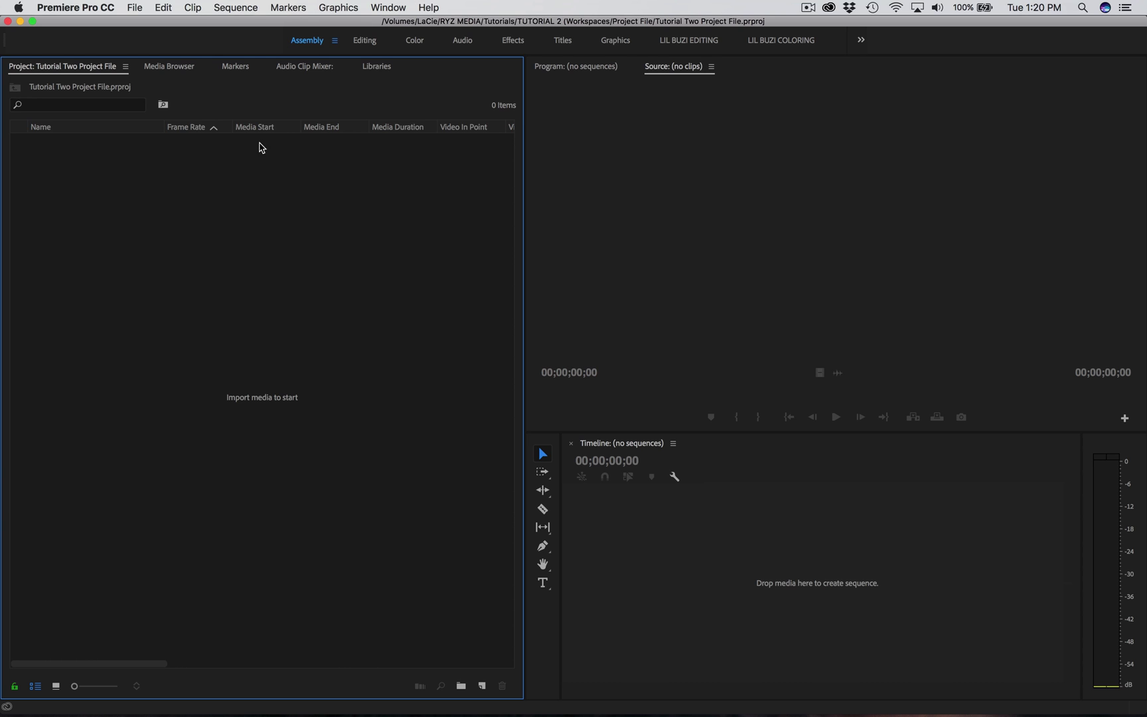
left_click(365, 43)
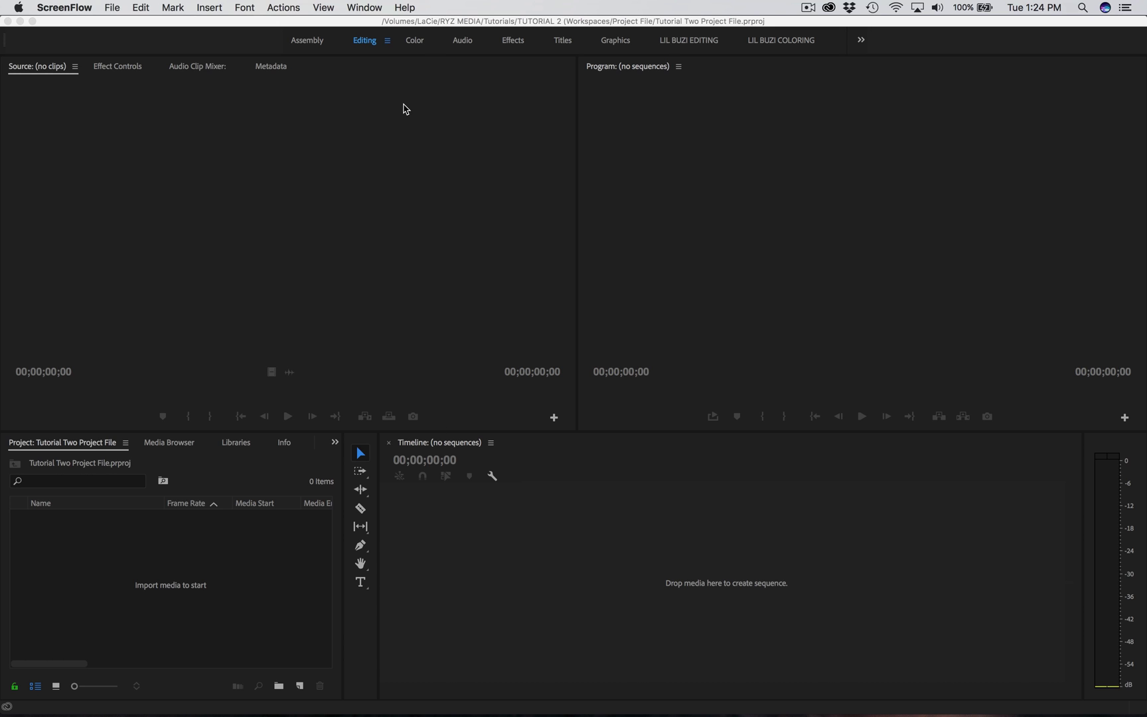
left_click(419, 51)
left_click(416, 42)
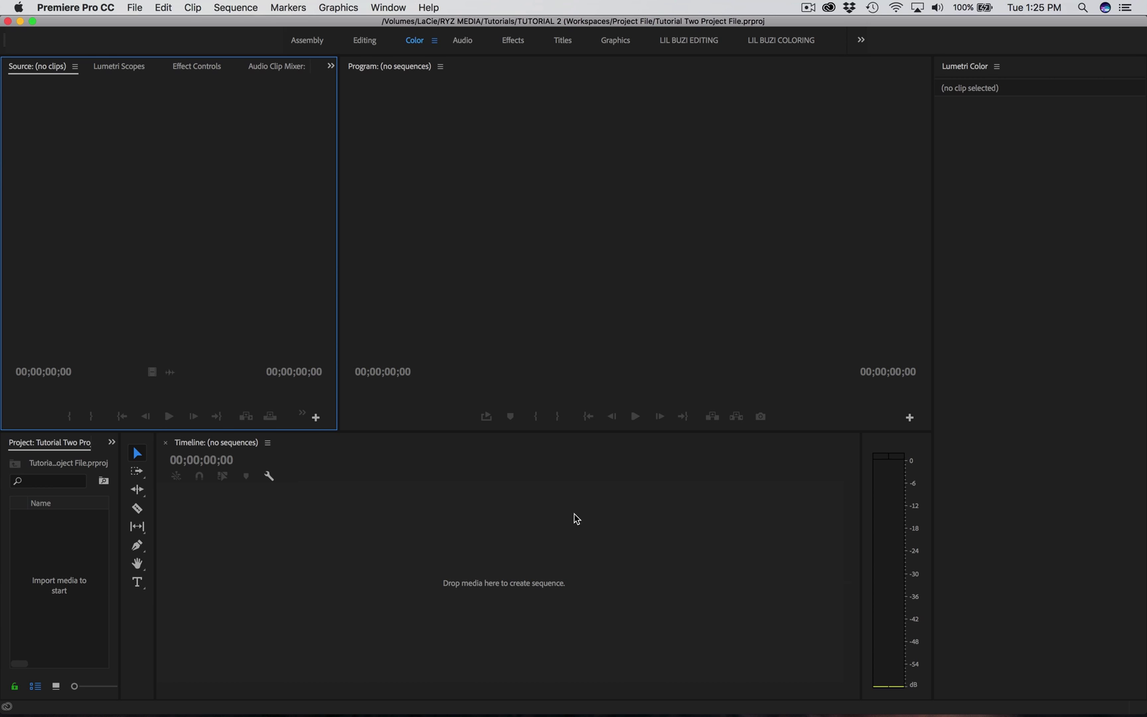
Examine the Lumetri Scopes, Lumetri Color, Program monitor and Timeline areas of the Color workspace.
left_click(110, 72)
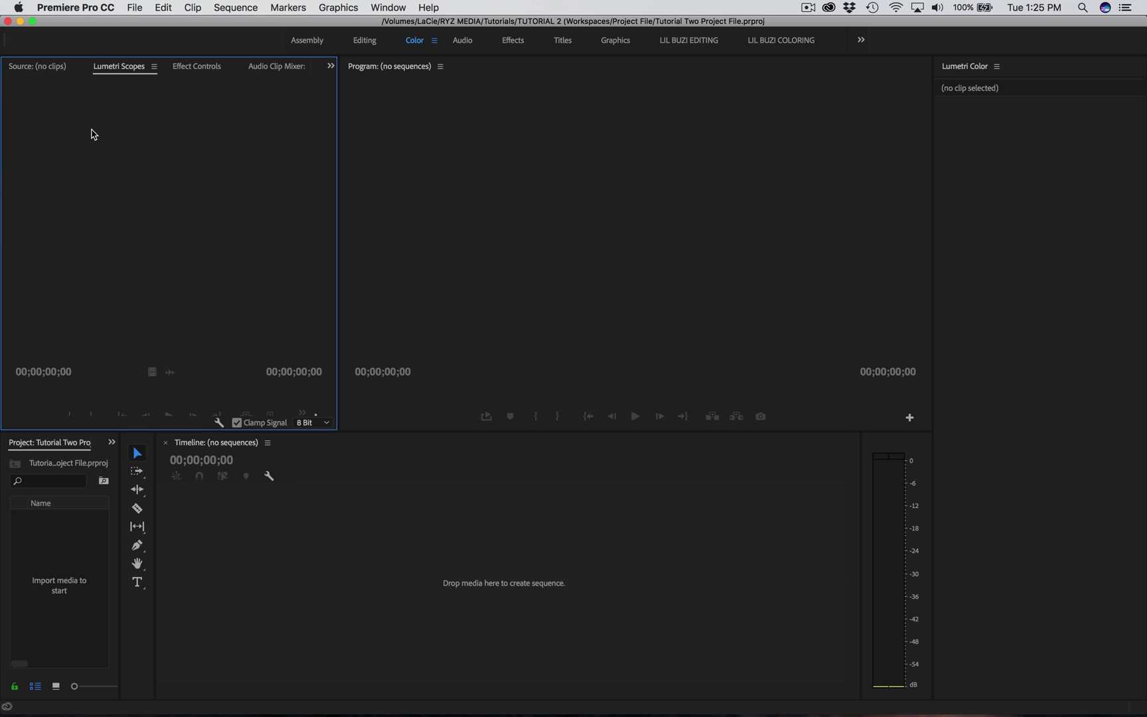
left_click(958, 68)
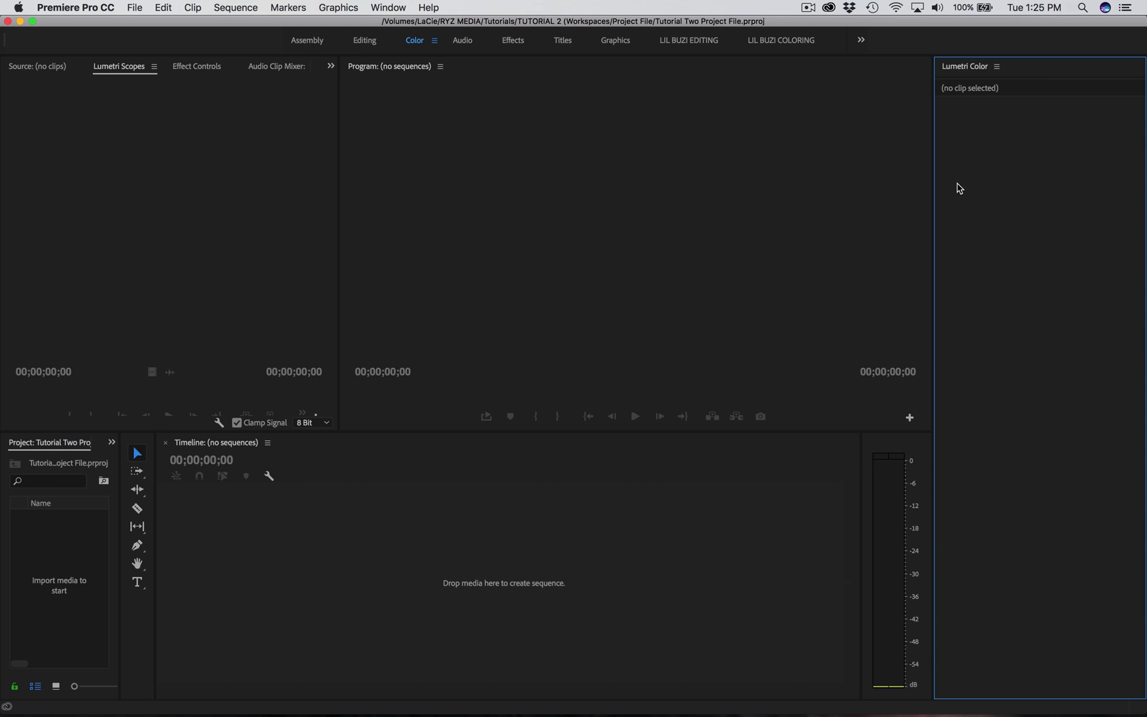
left_click(593, 221)
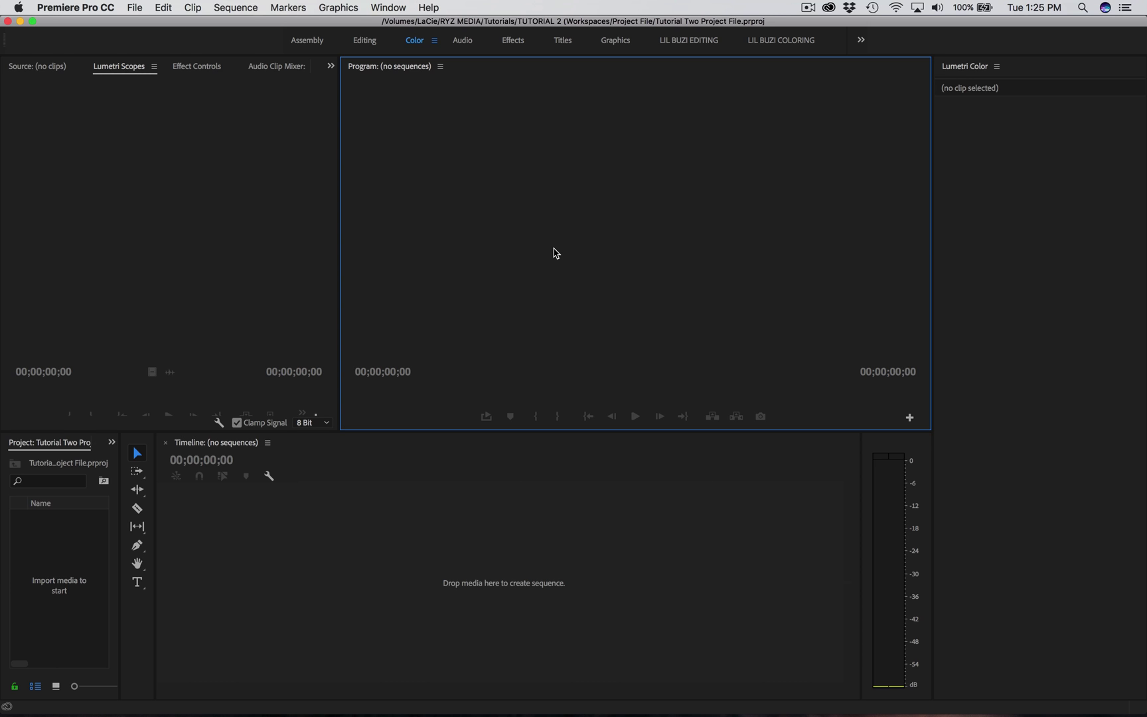
left_click(294, 537)
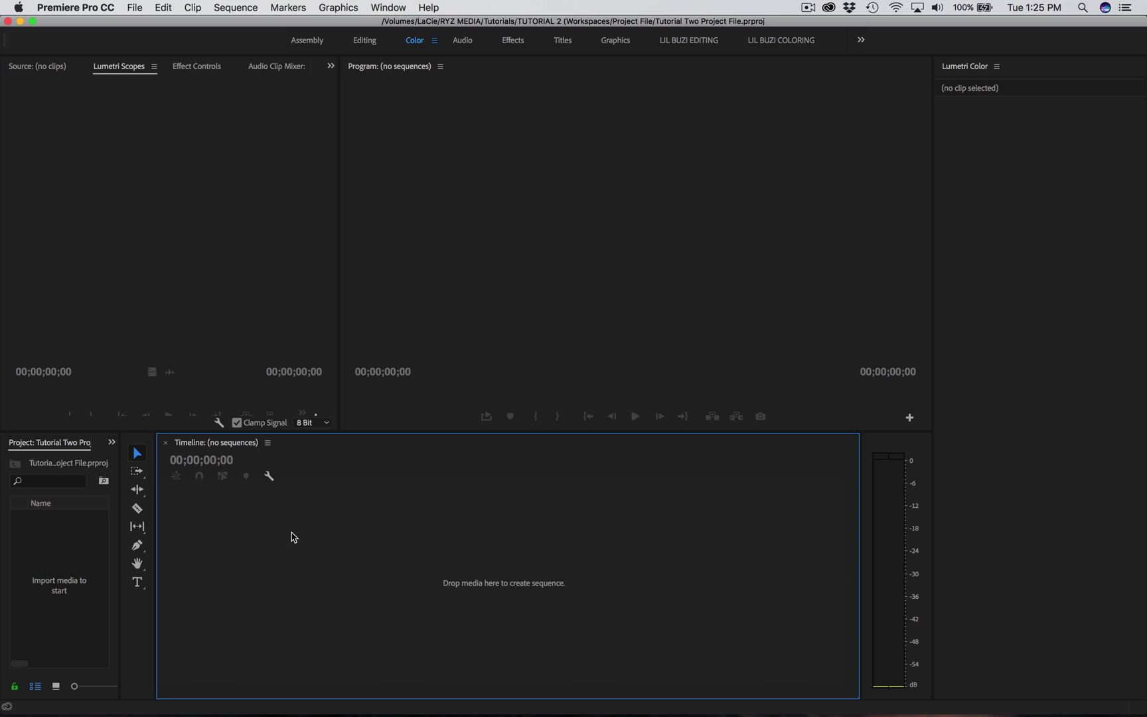
left_click(543, 227)
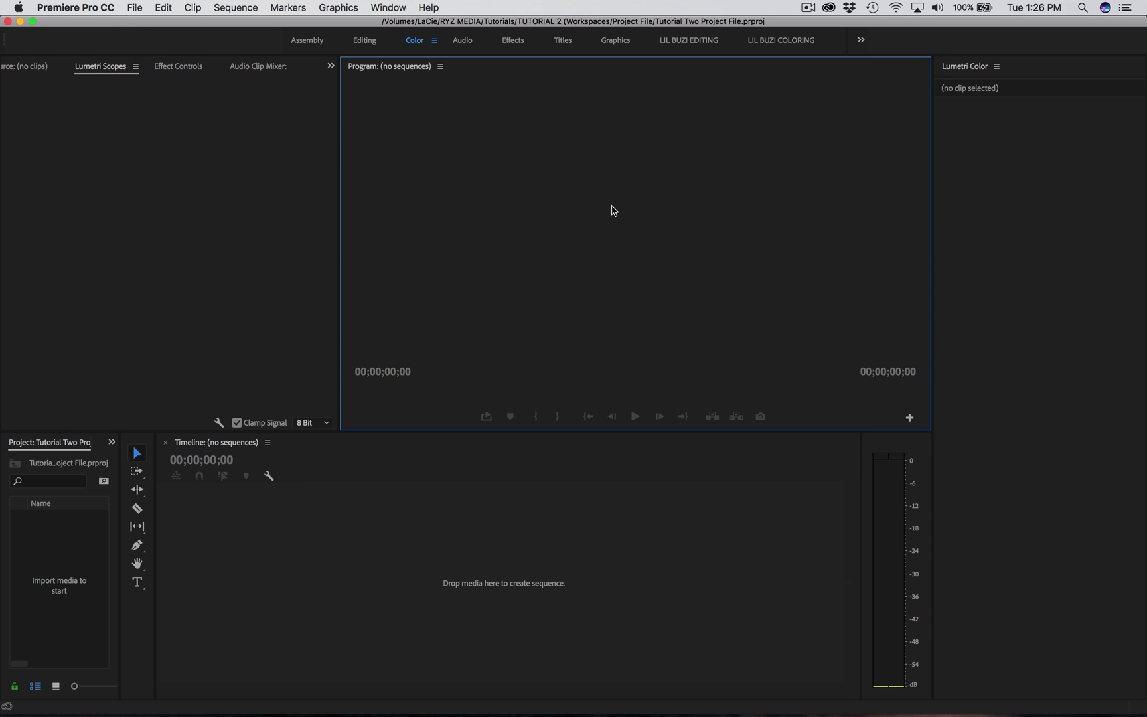
Look over the Audio, Effects and Titles workspaces, including the list of effects folders.
left_click(463, 41)
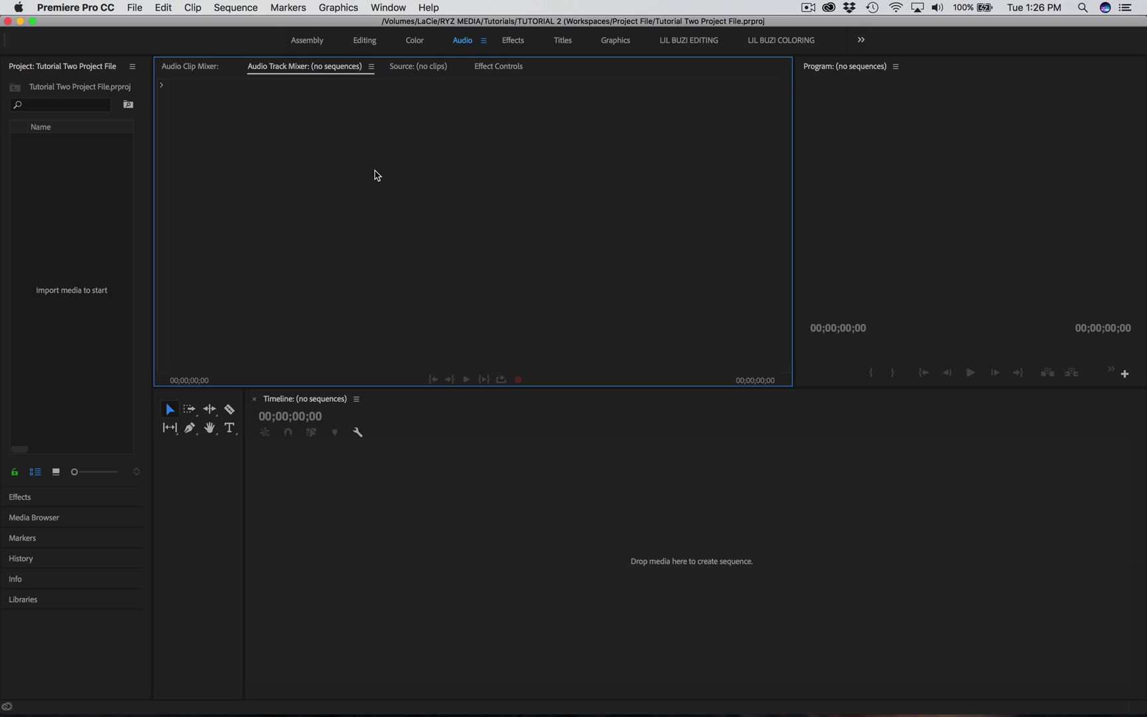
left_click(512, 41)
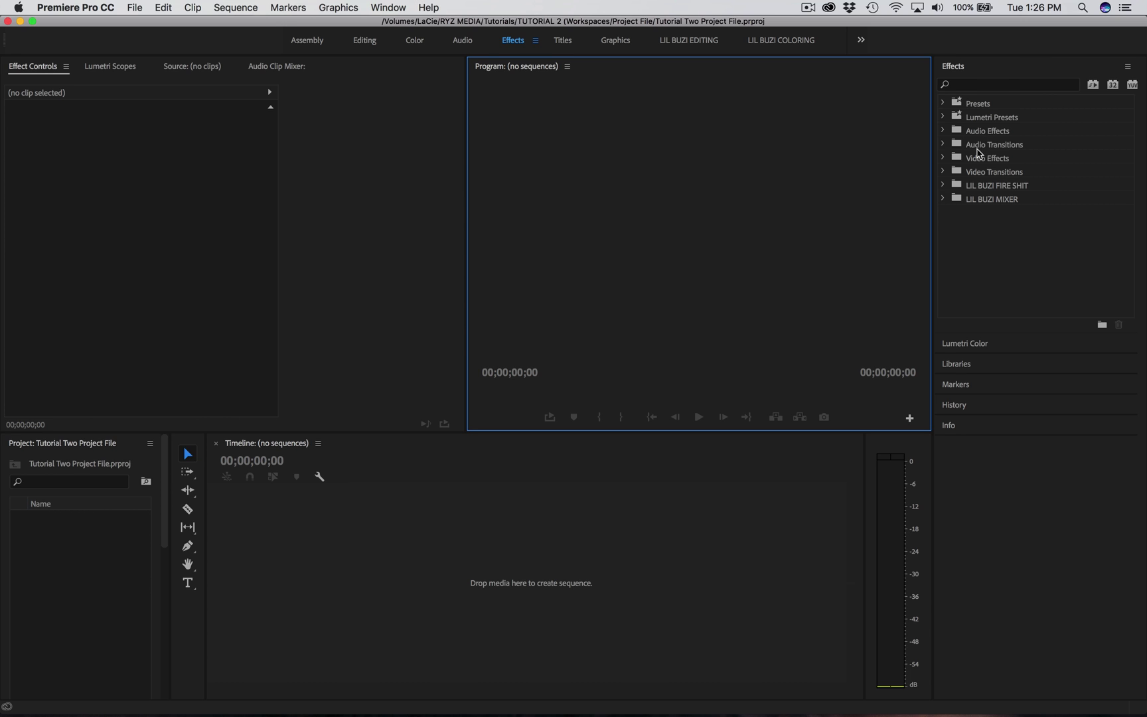
left_click(971, 67)
left_click(971, 67)
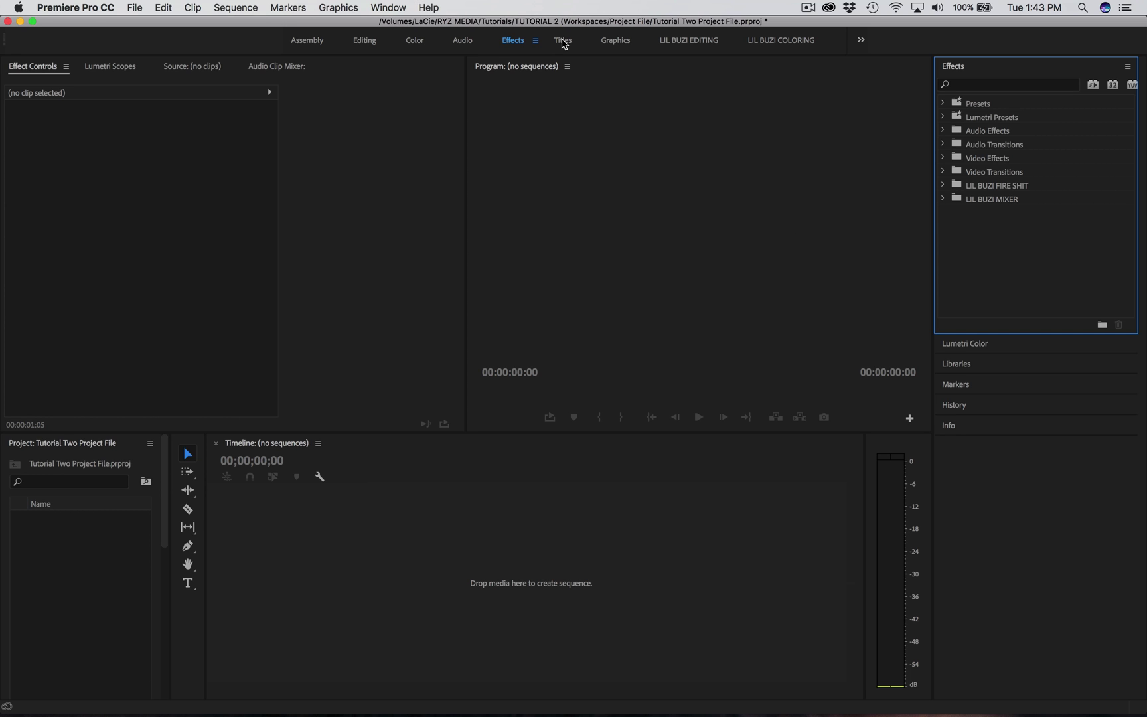
left_click(563, 42)
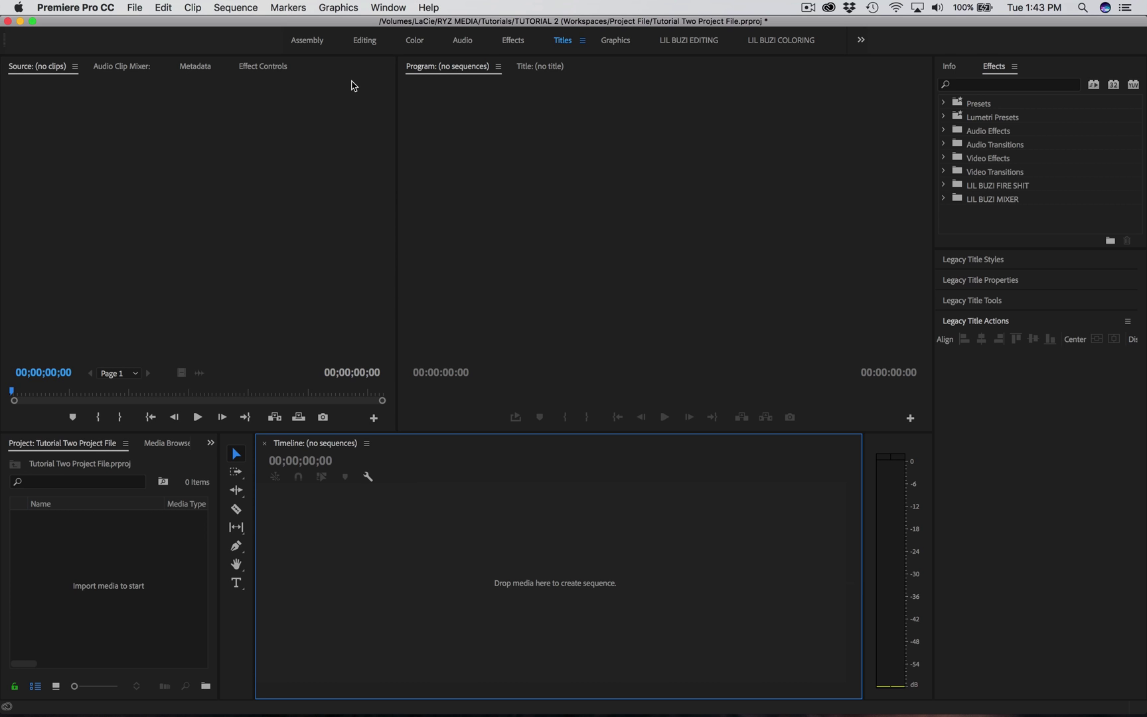
Return to the Editing workspace and create a new legacy title with the default video settings and name.
left_click(365, 41)
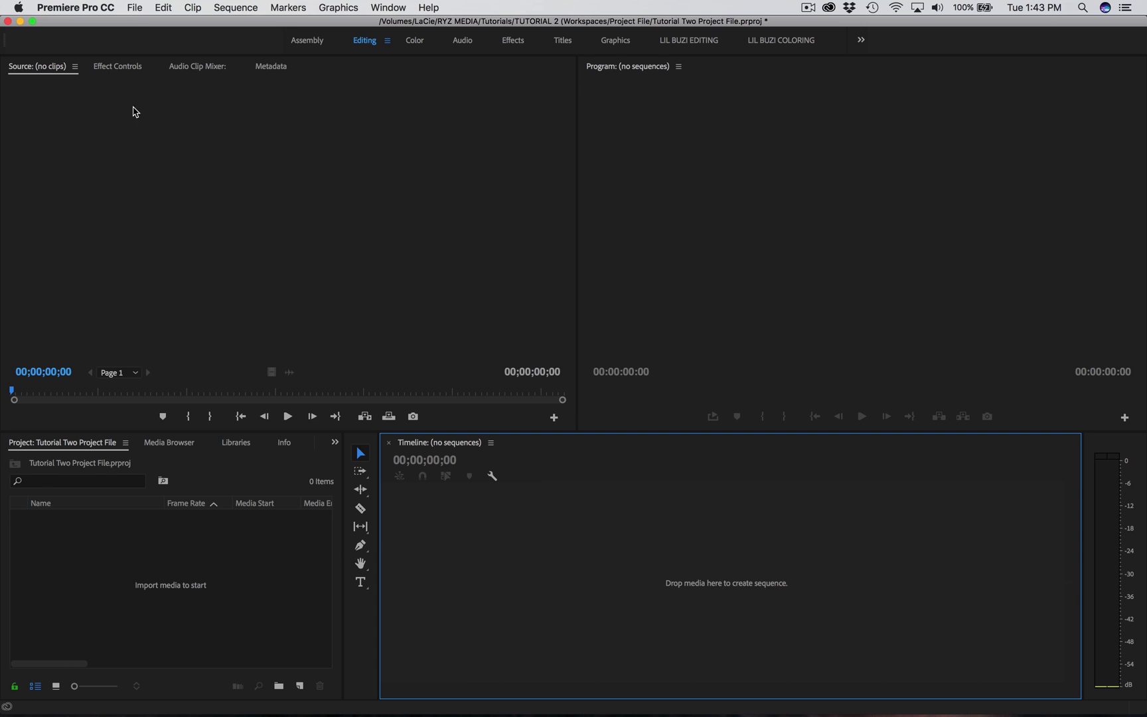
left_click(135, 7)
mouse_move(245, 25)
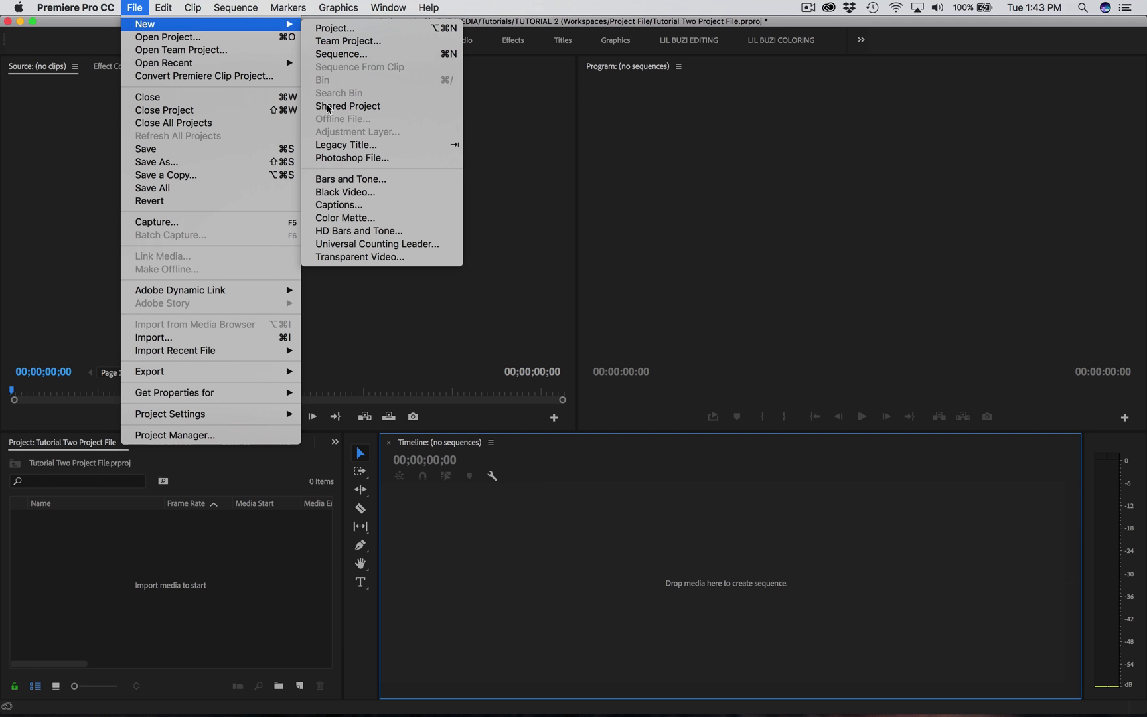
left_click(329, 145)
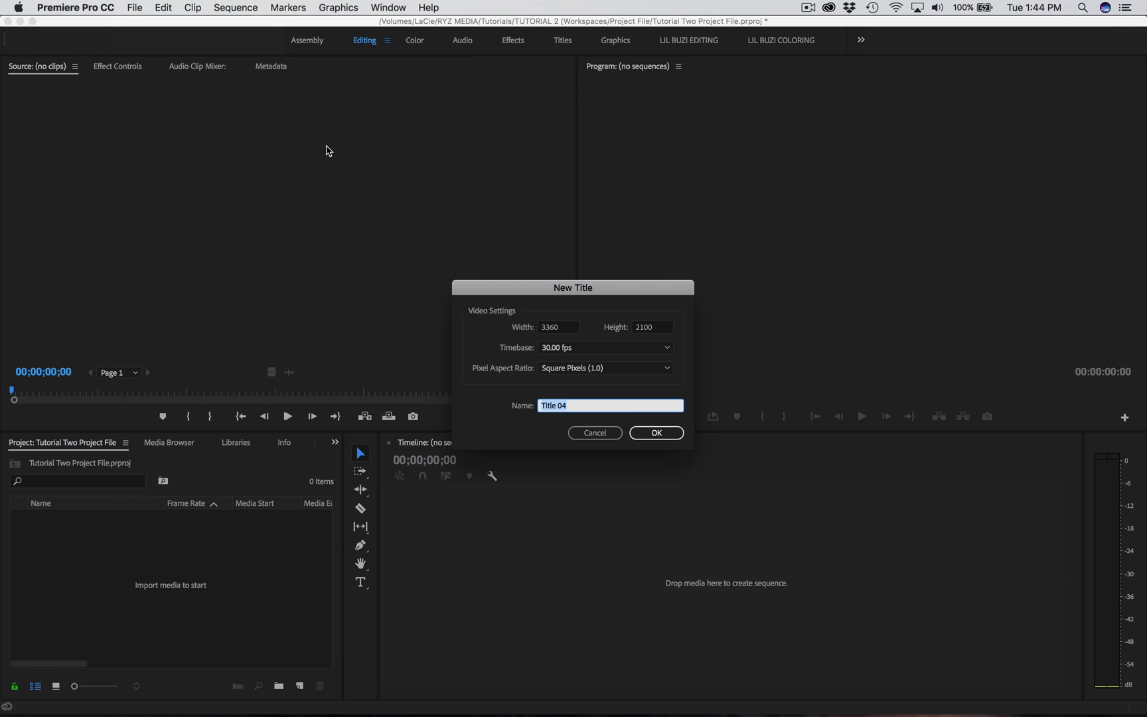
key("Return")
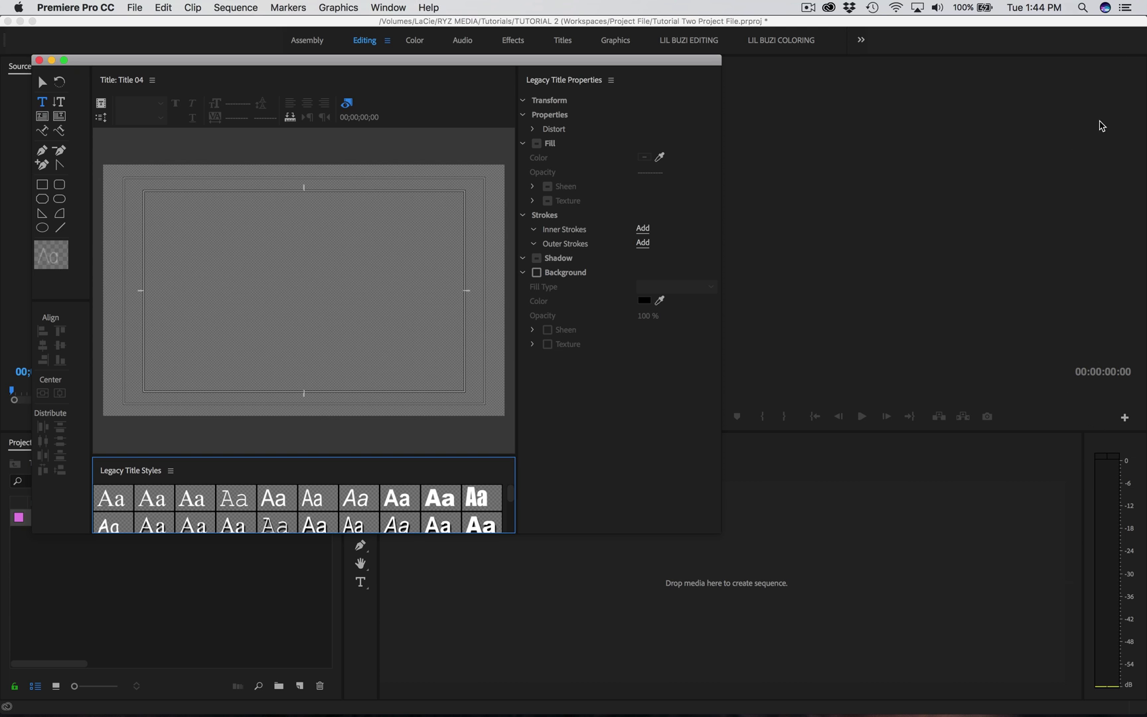
Add the text "whatever you want" to the title, starting left of the canvas centre.
left_click(210, 279)
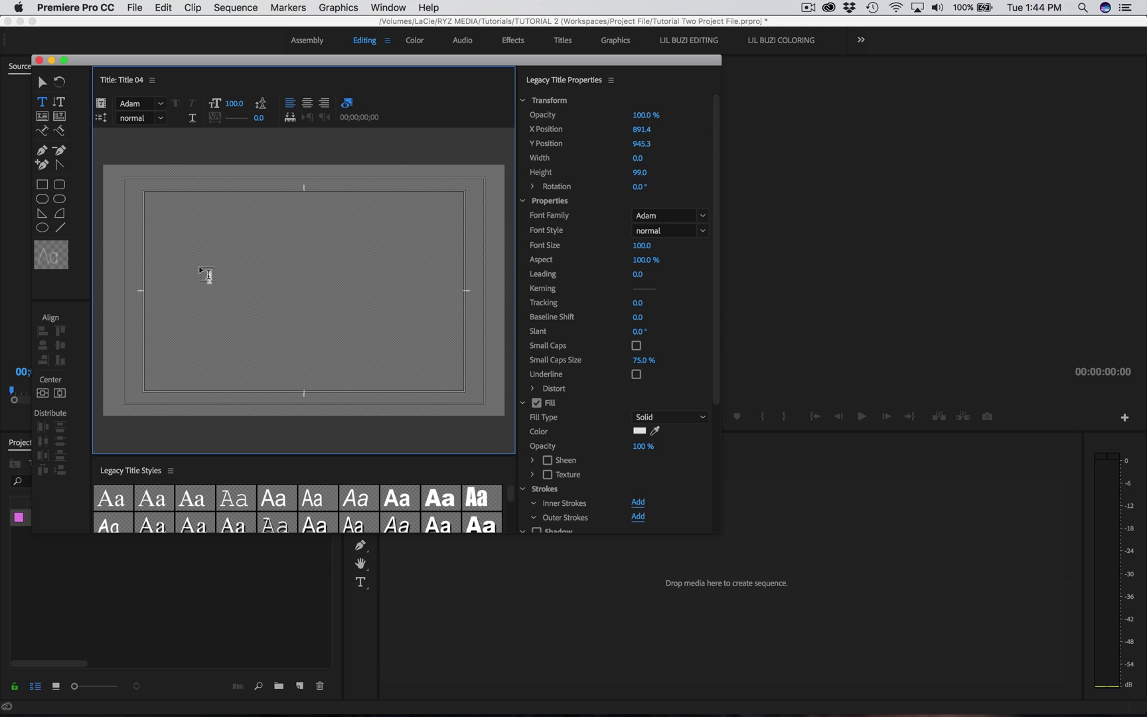
type("whatever you")
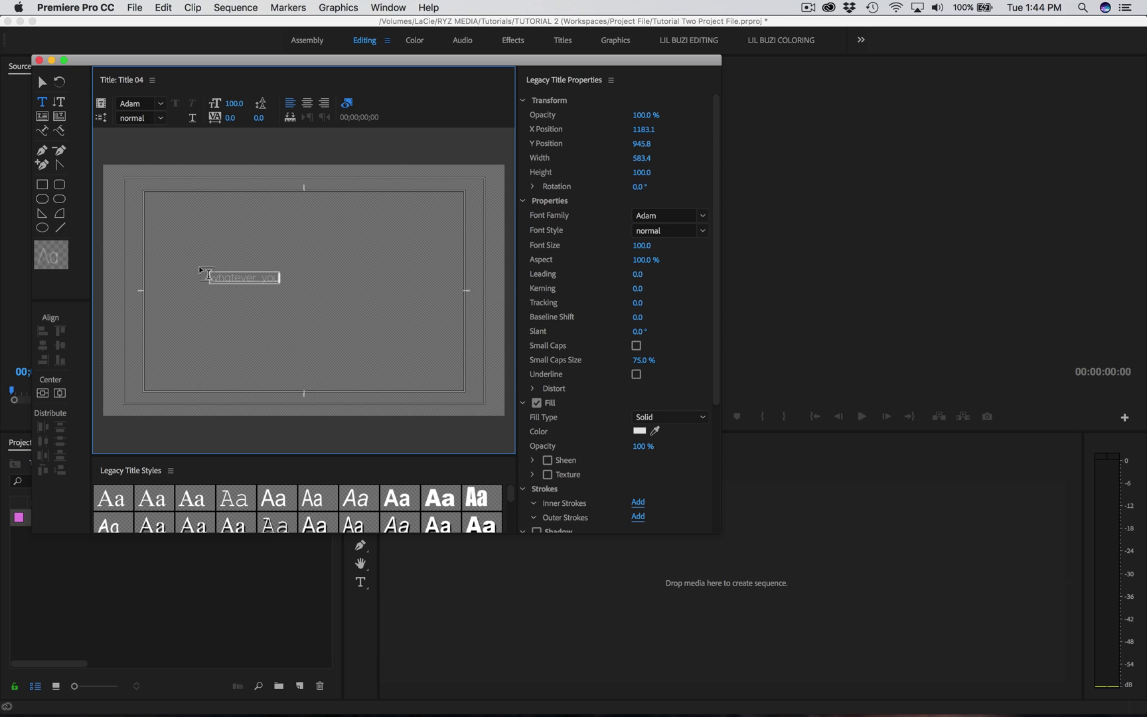
type(" want")
Set the title text's font to Avenir Next Bold and close the title editor.
left_click(160, 103)
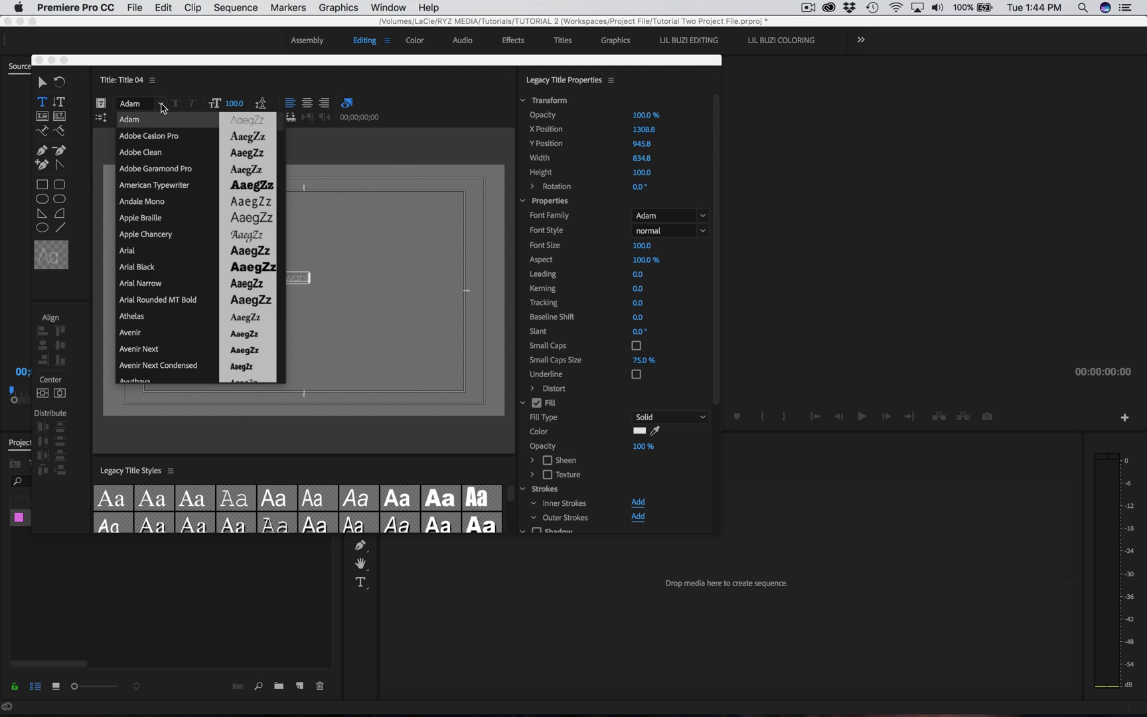
left_click(127, 350)
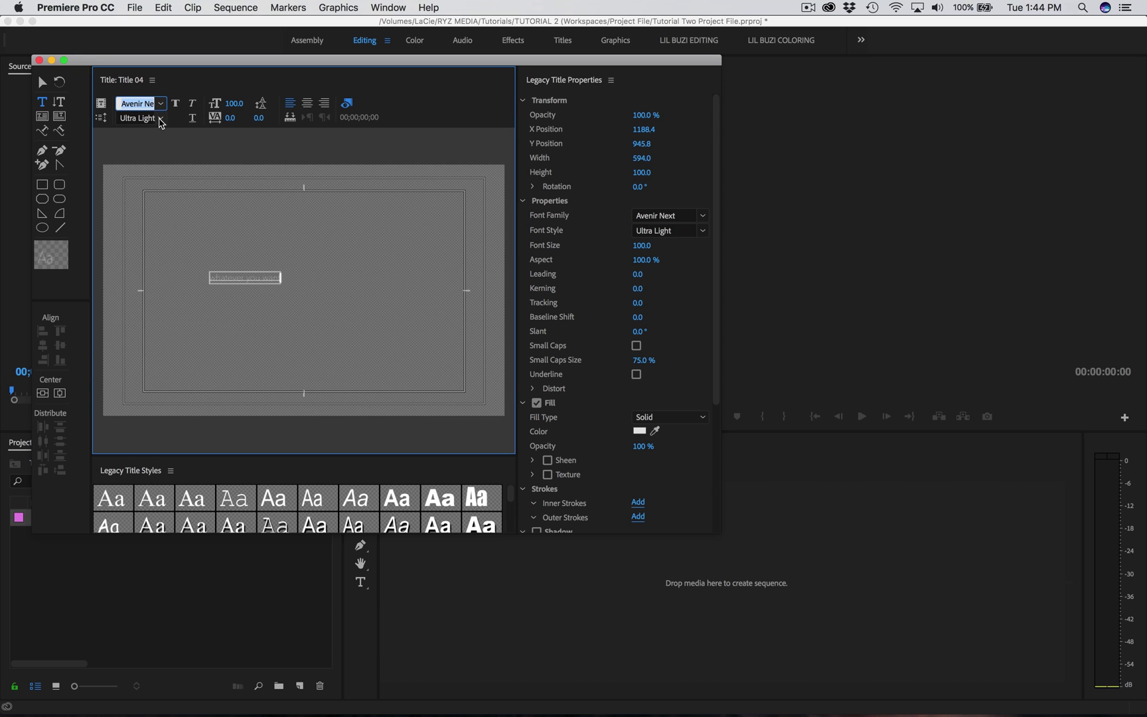
left_click(161, 123)
left_click(152, 135)
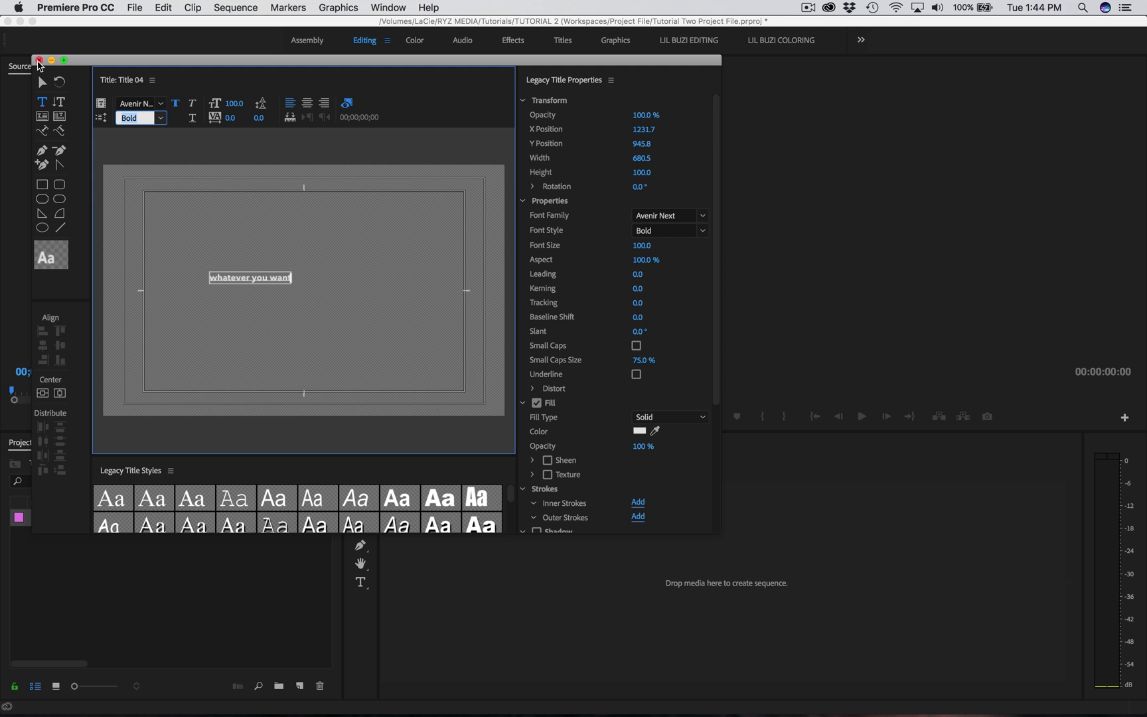
left_click(38, 60)
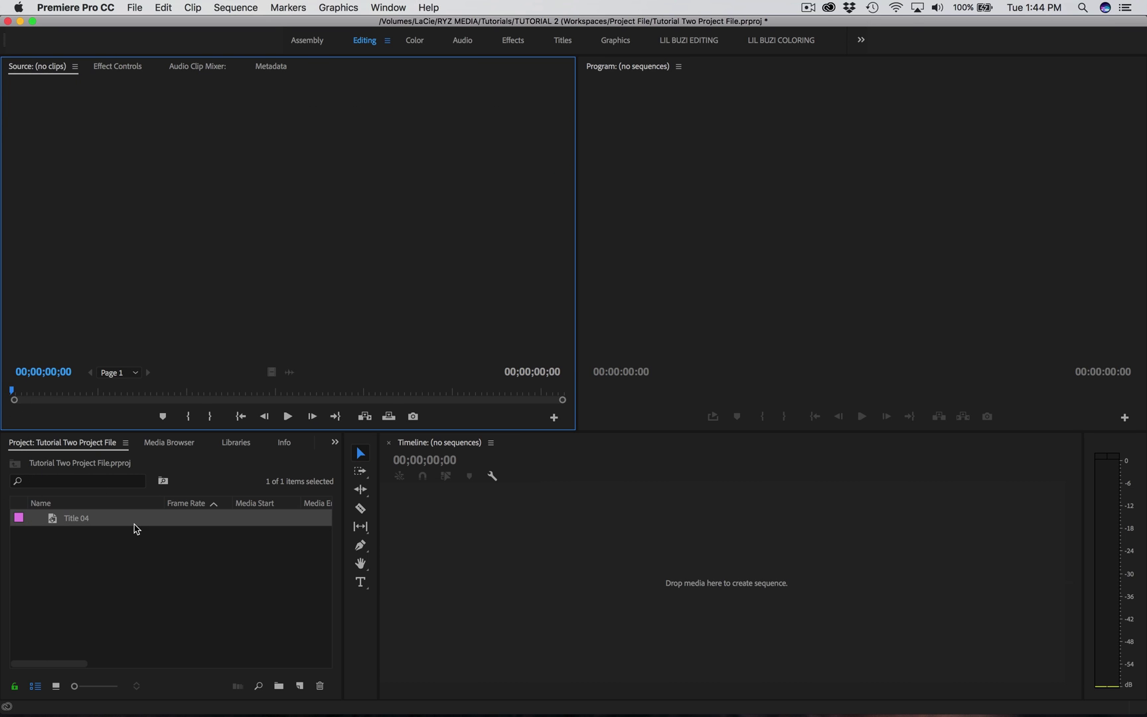
Create a new sequence from the title by placing it in the empty timeline, and select its clip.
left_click_drag(56, 524, 551, 553)
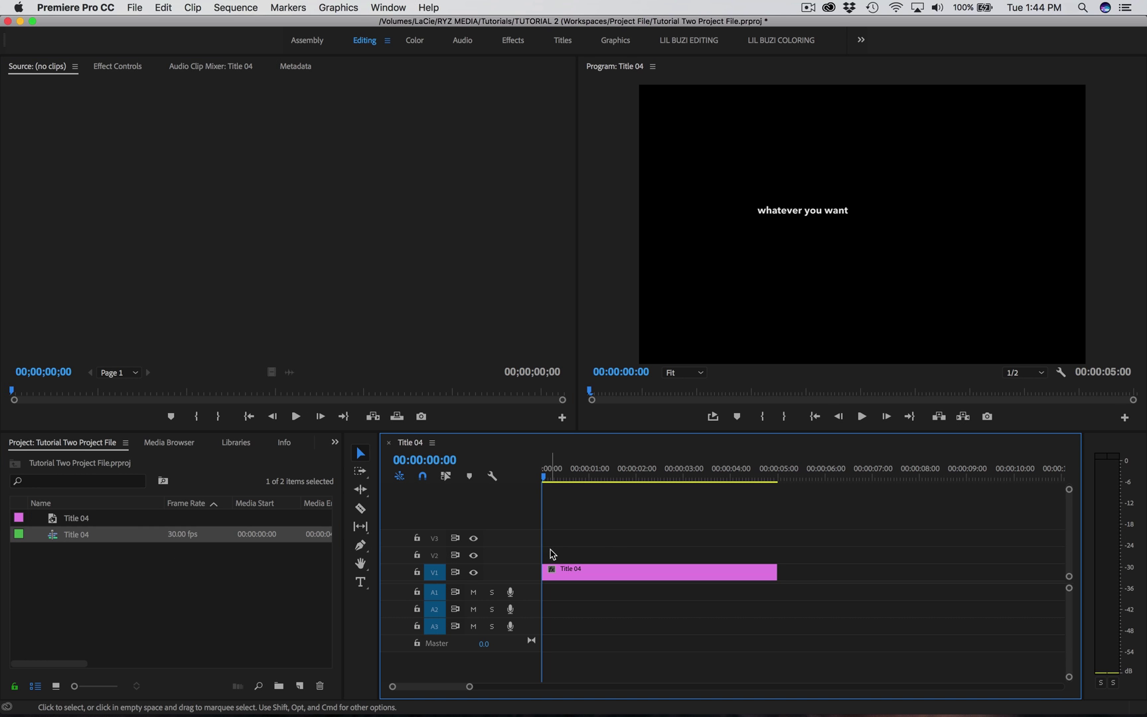
left_click(590, 582)
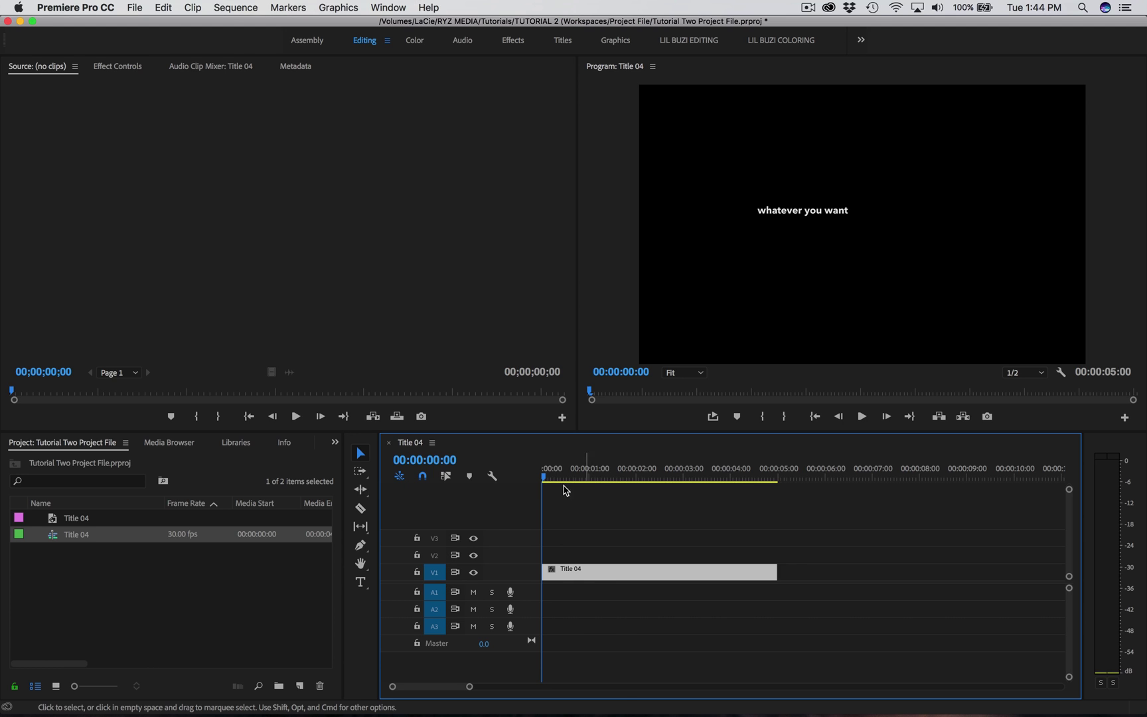
Switch to the Graphics workspace and delete the title clip from track V1.
left_click(561, 41)
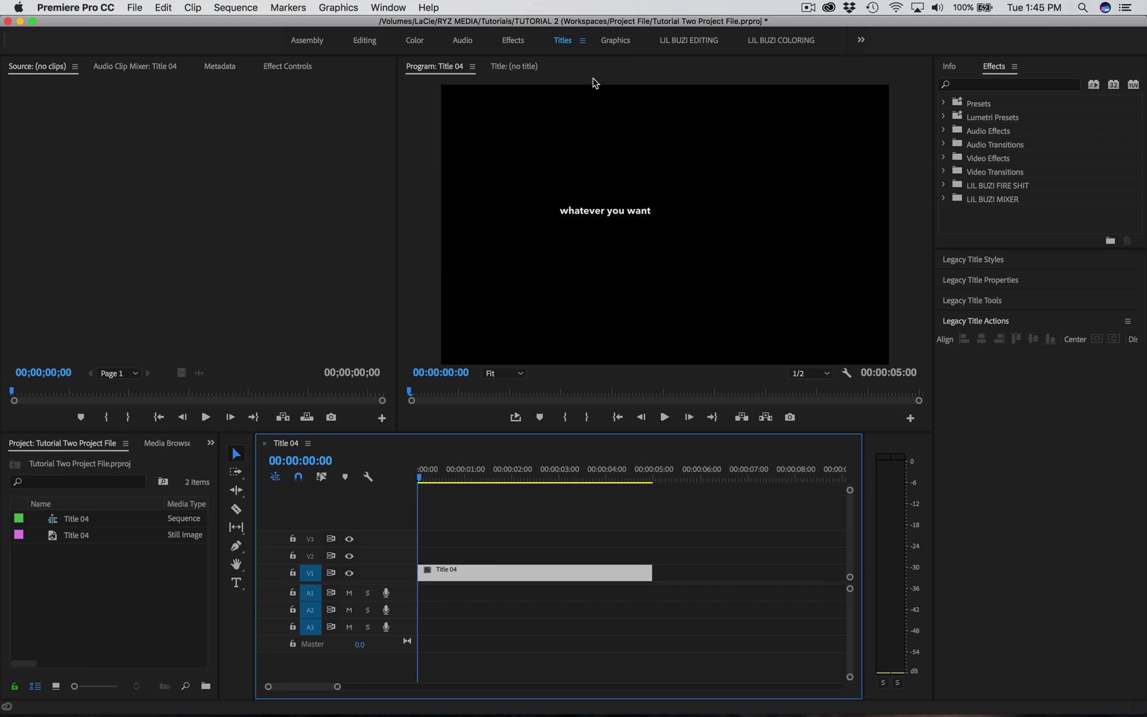
left_click(615, 41)
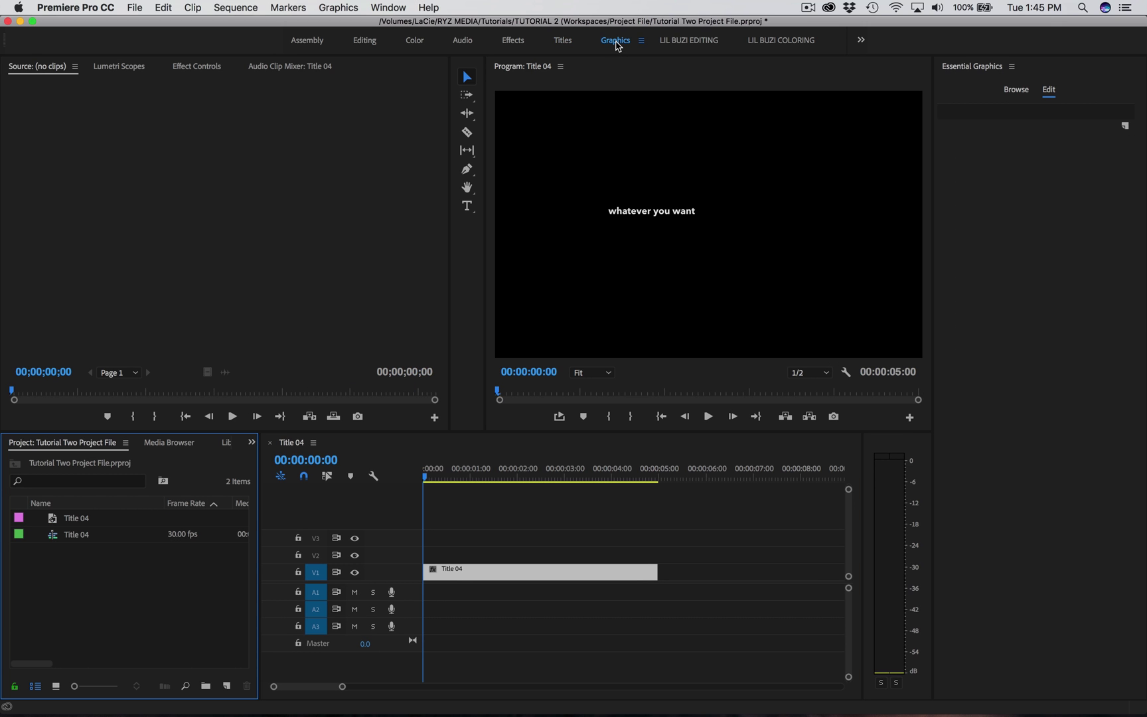
left_click(1014, 90)
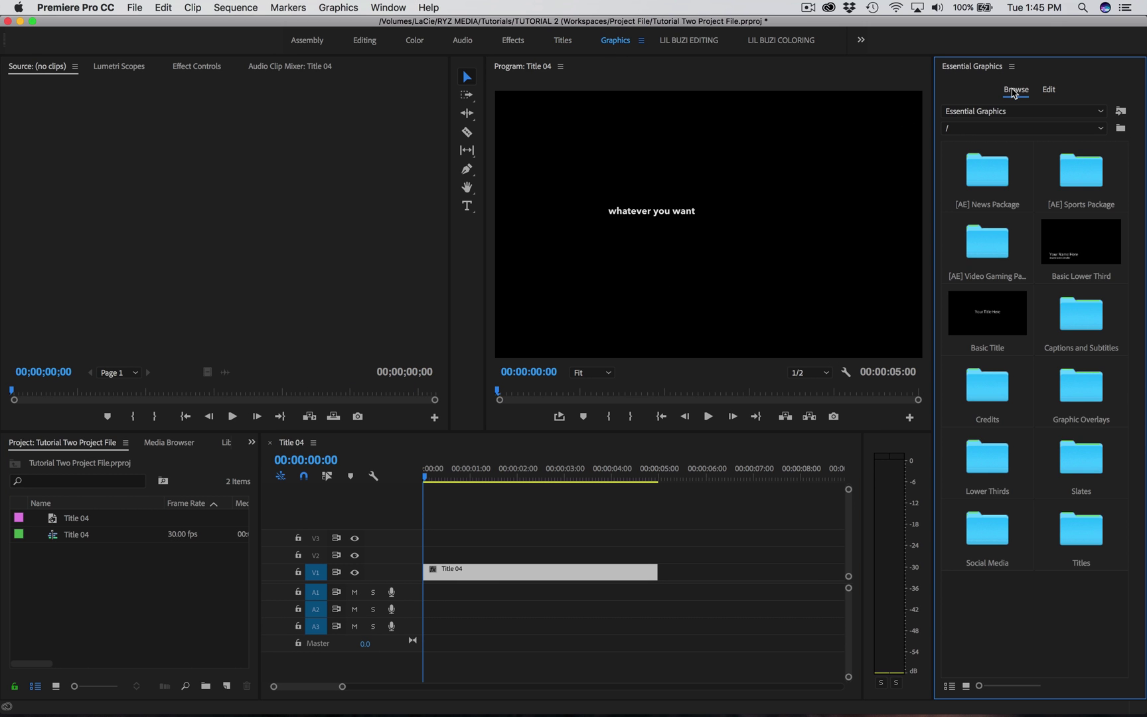
left_click(488, 572)
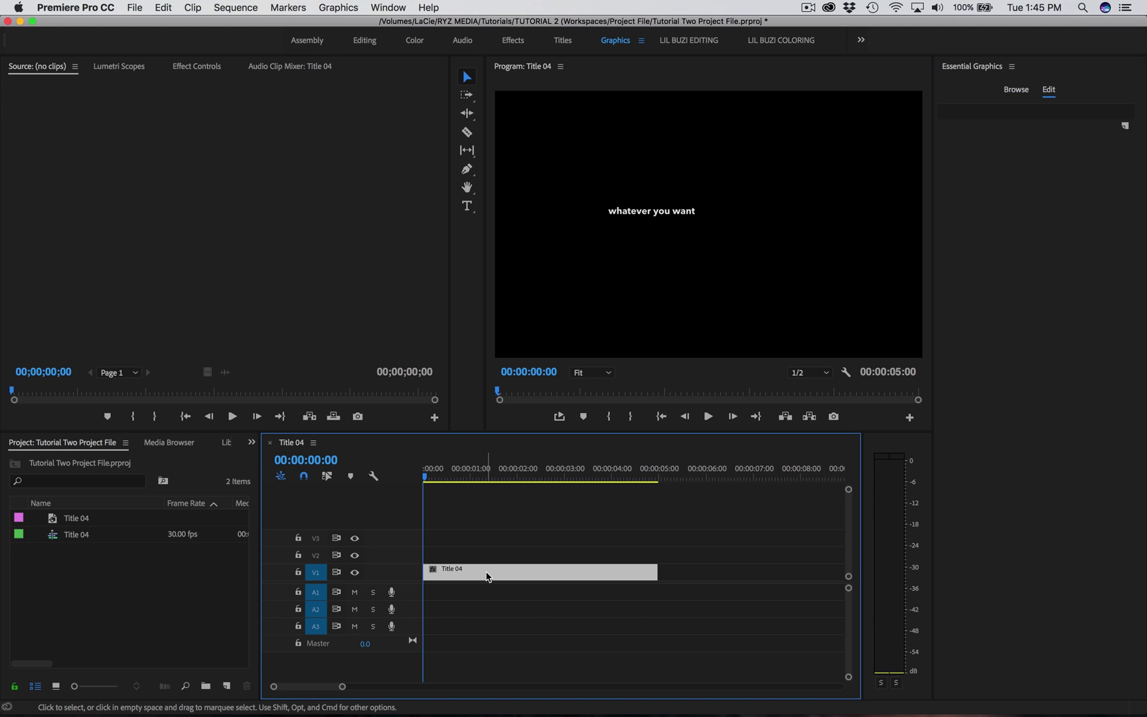
key("Delete")
Place the Sports Intro template from the [AE] Sports Package at the start of track V1, keeping the existing sequence settings.
left_click(1014, 91)
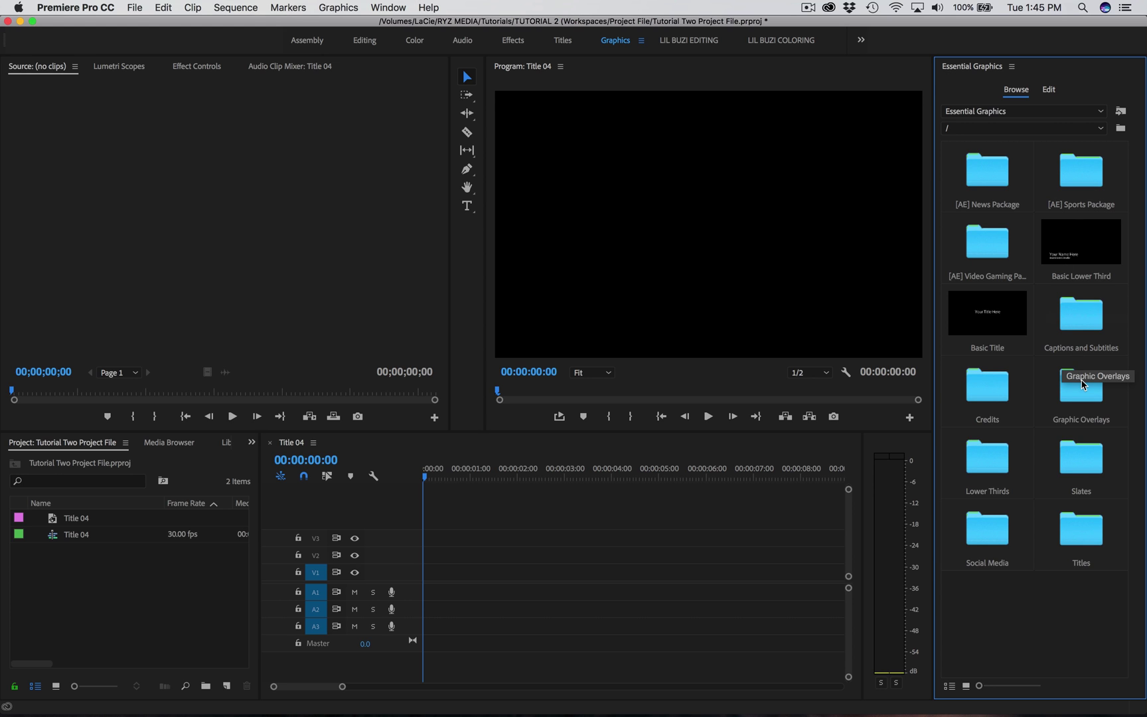
double_click(1081, 177)
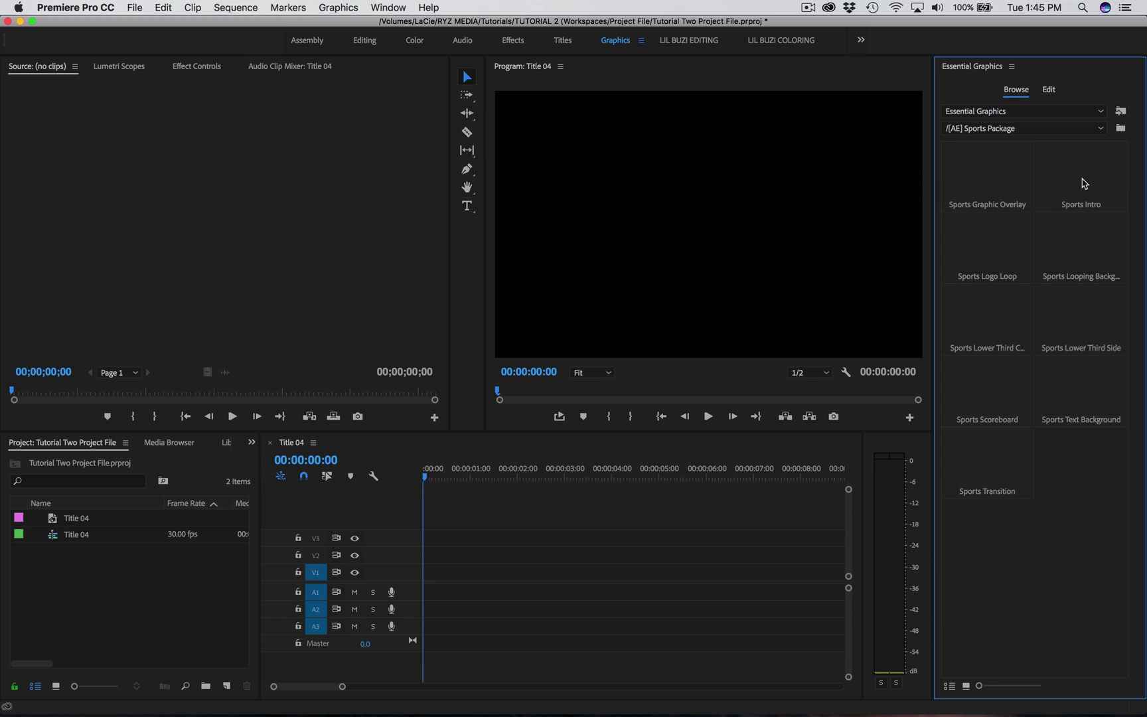
left_click(1065, 176)
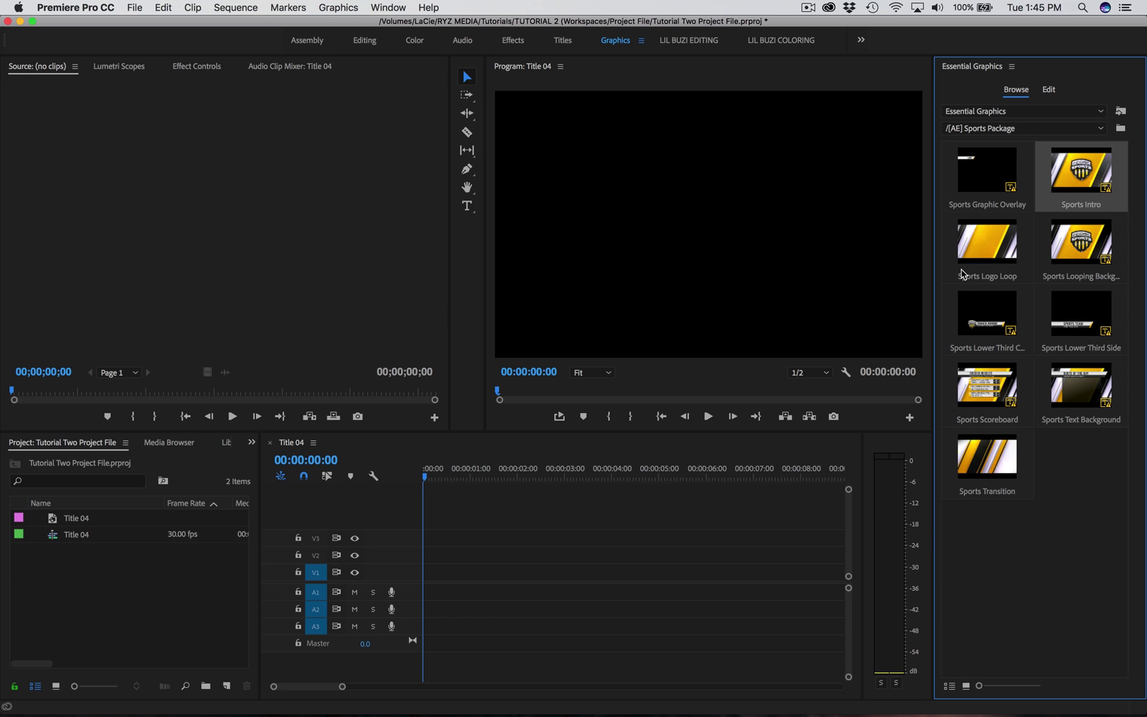
left_click_drag(963, 273, 413, 581)
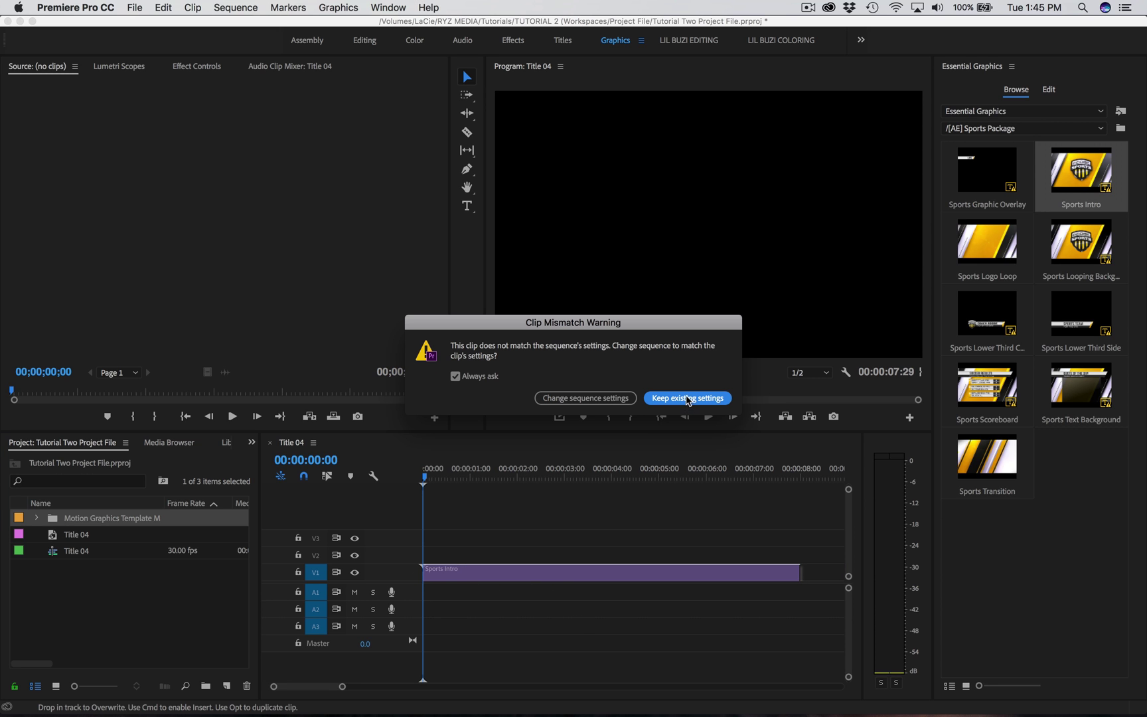
left_click(661, 398)
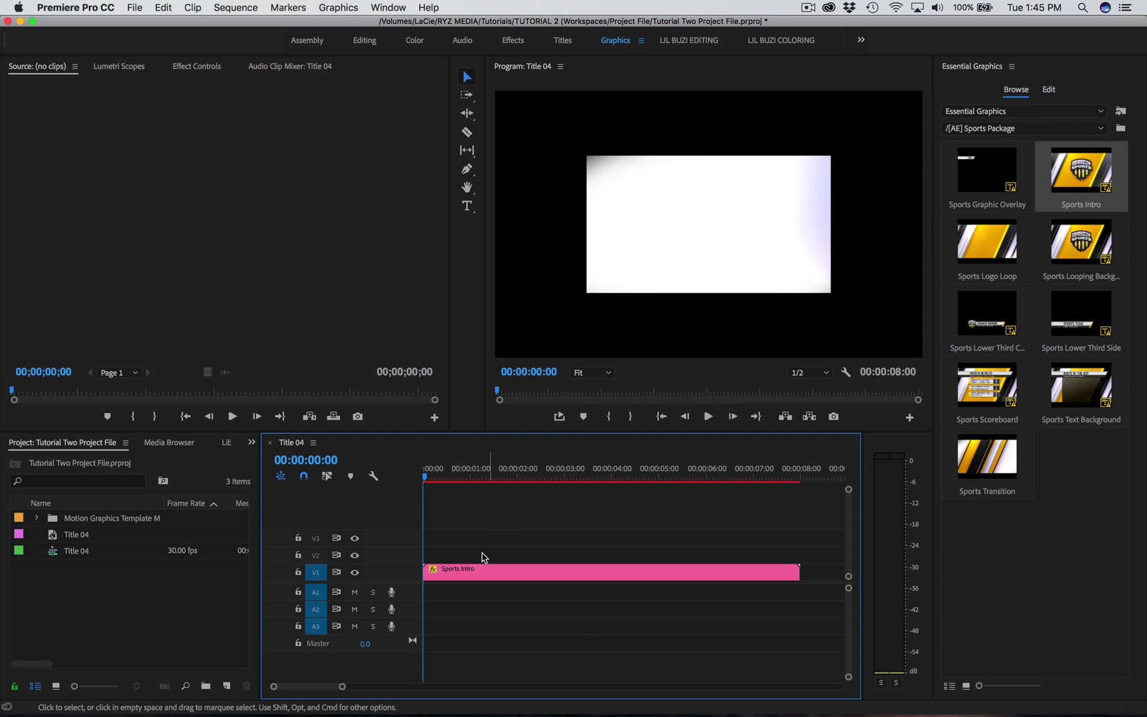
Fit the Sports Intro clip on track V1 to the sequence's frame size.
left_click(471, 573)
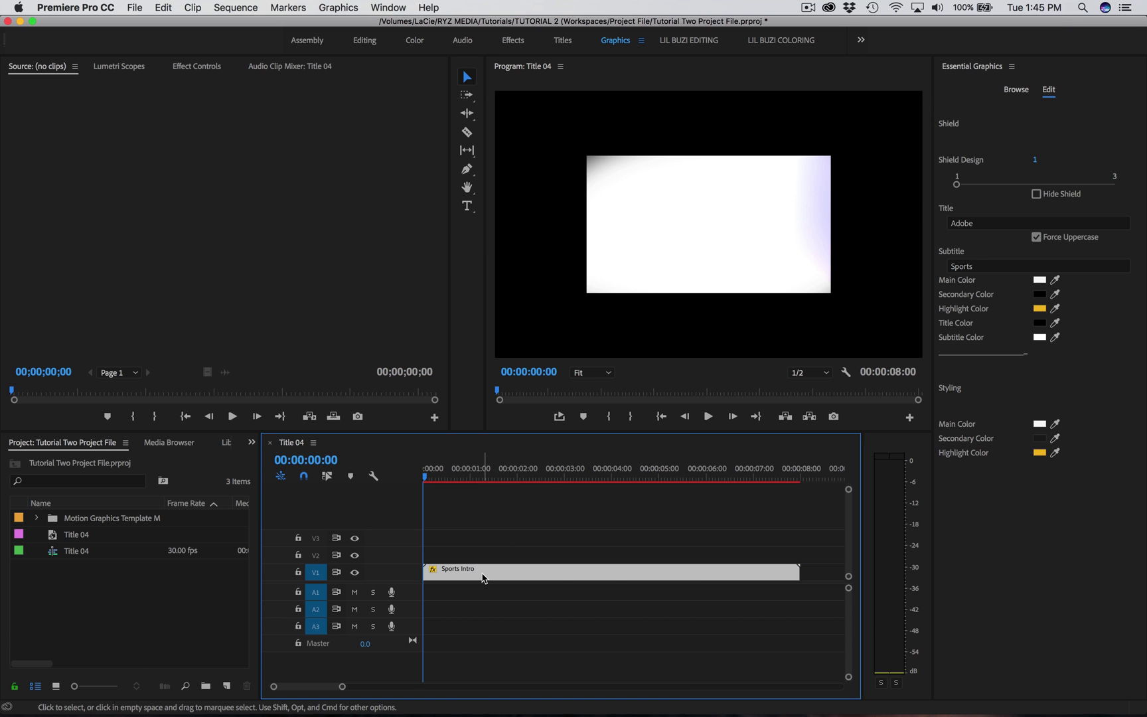
right_click(483, 576)
left_click(500, 574)
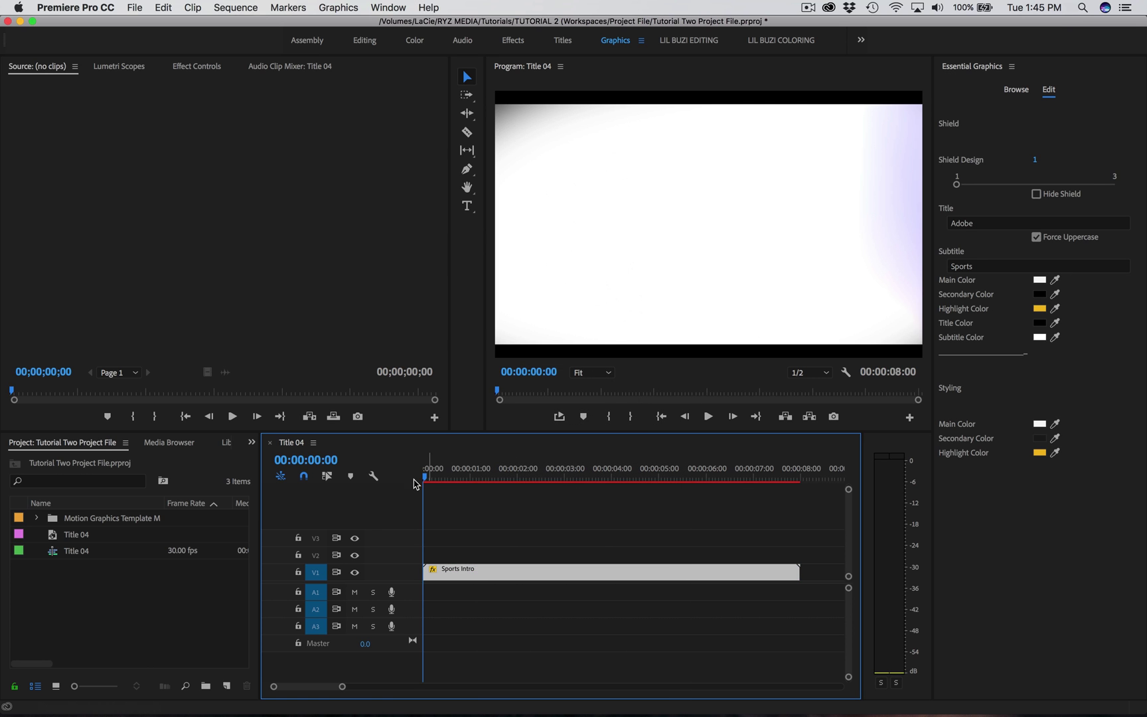
Preview the Sports Intro clip from the start of the sequence until the shield logo shows.
key("space")
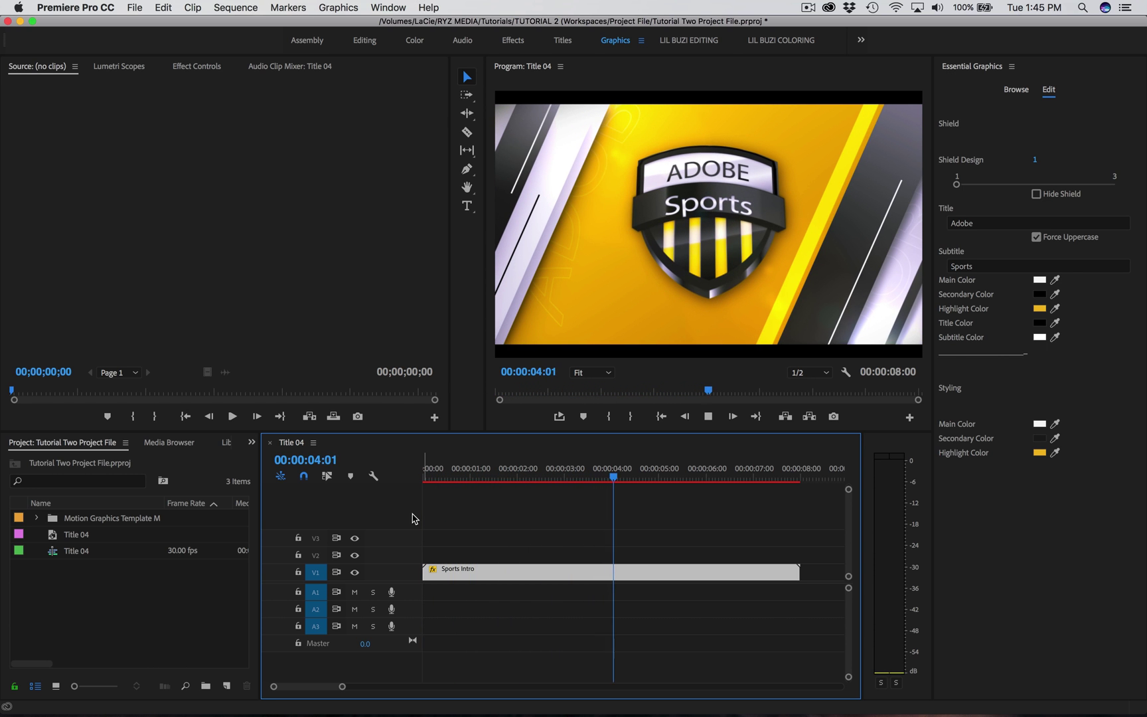
key("space")
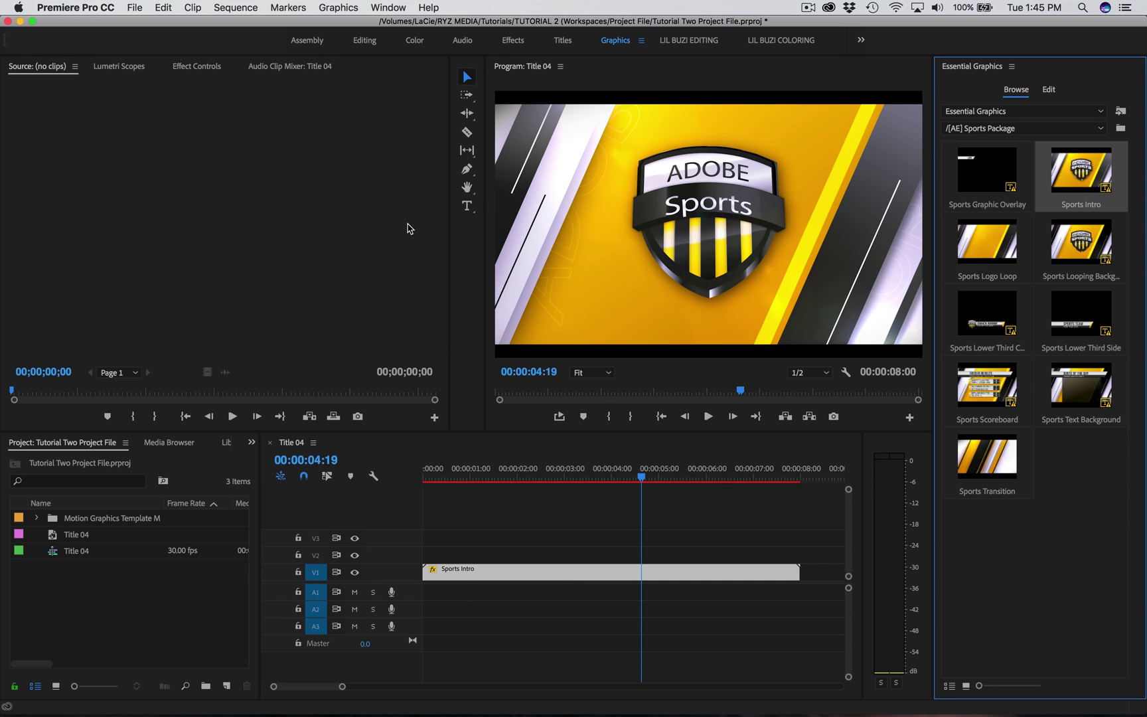
Switch to the Editing workspace and delete the Sports Intro clip from track V1.
left_click(362, 43)
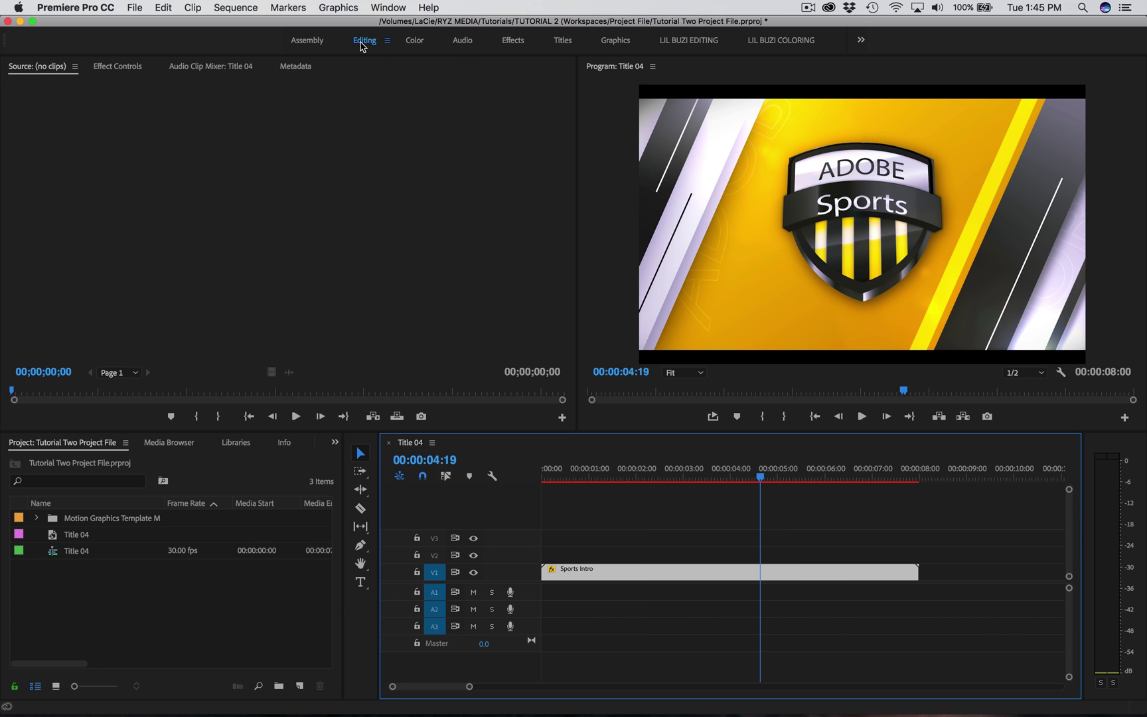
left_click(593, 575)
key("Delete")
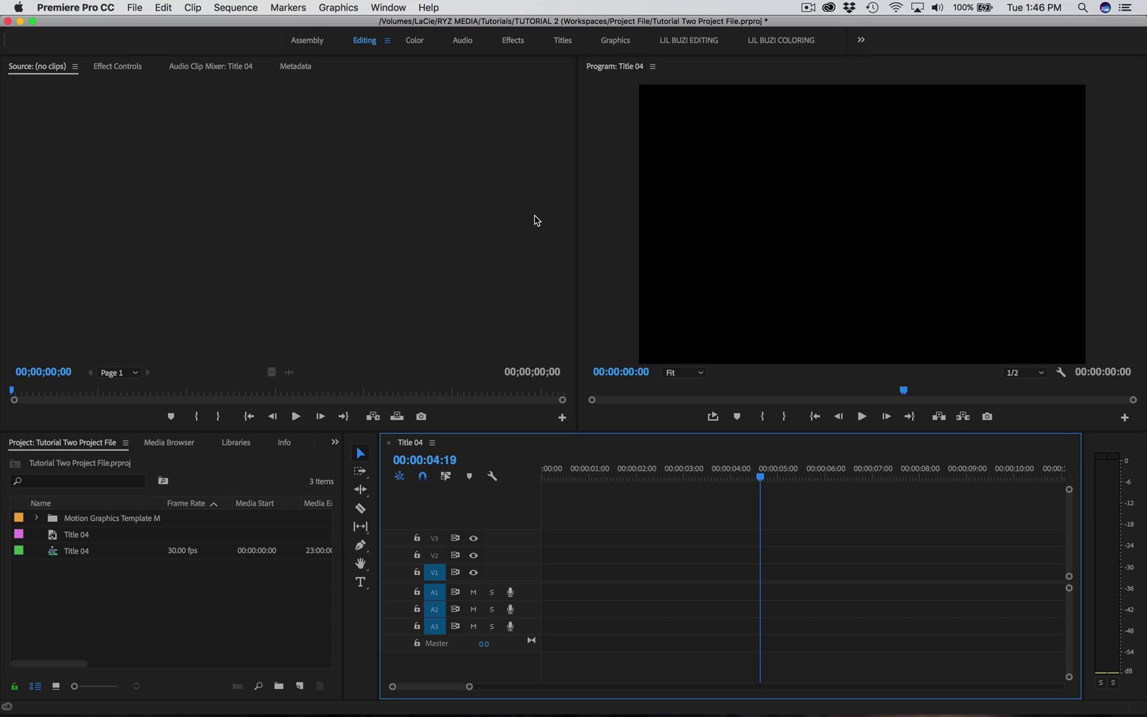
Dock the Effect Controls panel as its own column on the far side of the Program monitor.
left_click(590, 196)
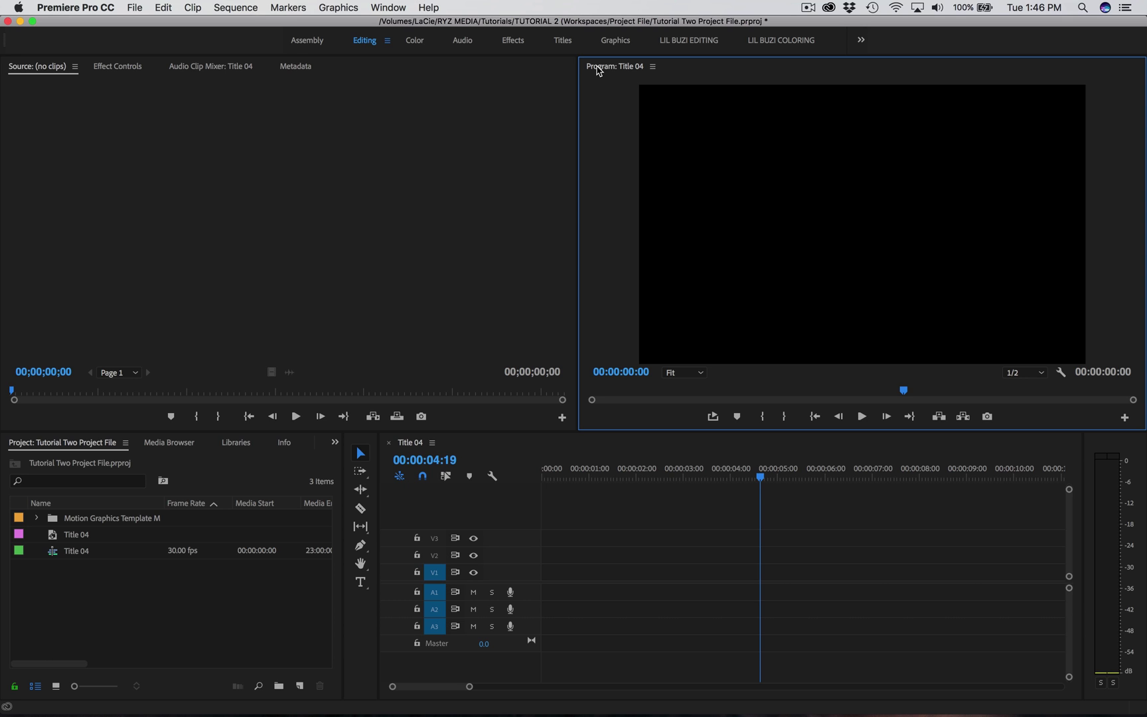
left_click(116, 70)
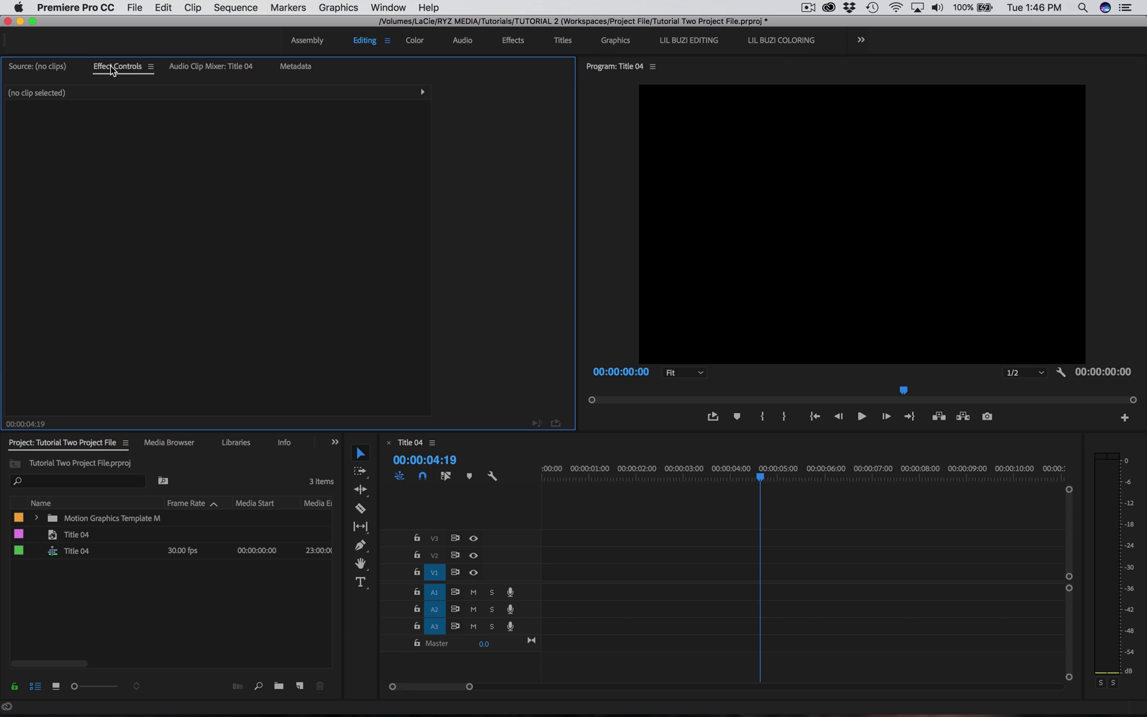
left_click_drag(116, 67, 1122, 204)
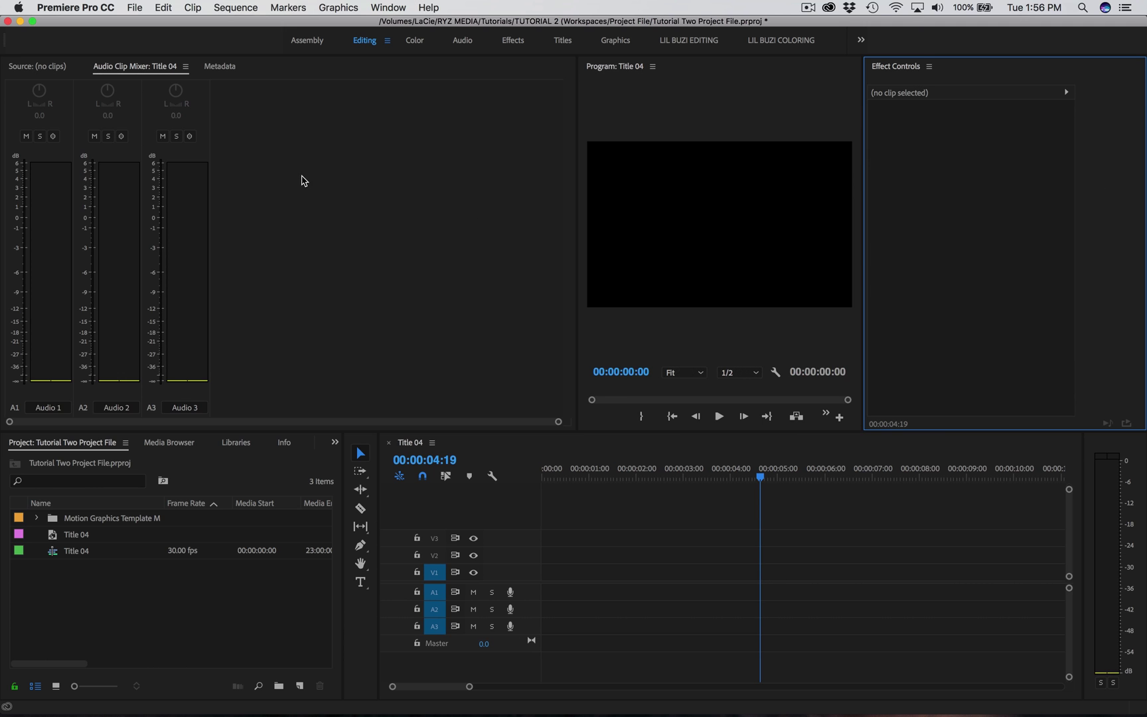
Bring the Source monitor to the front of its group and narrow that group to enlarge the Program monitor.
left_click(24, 68)
left_click(126, 67)
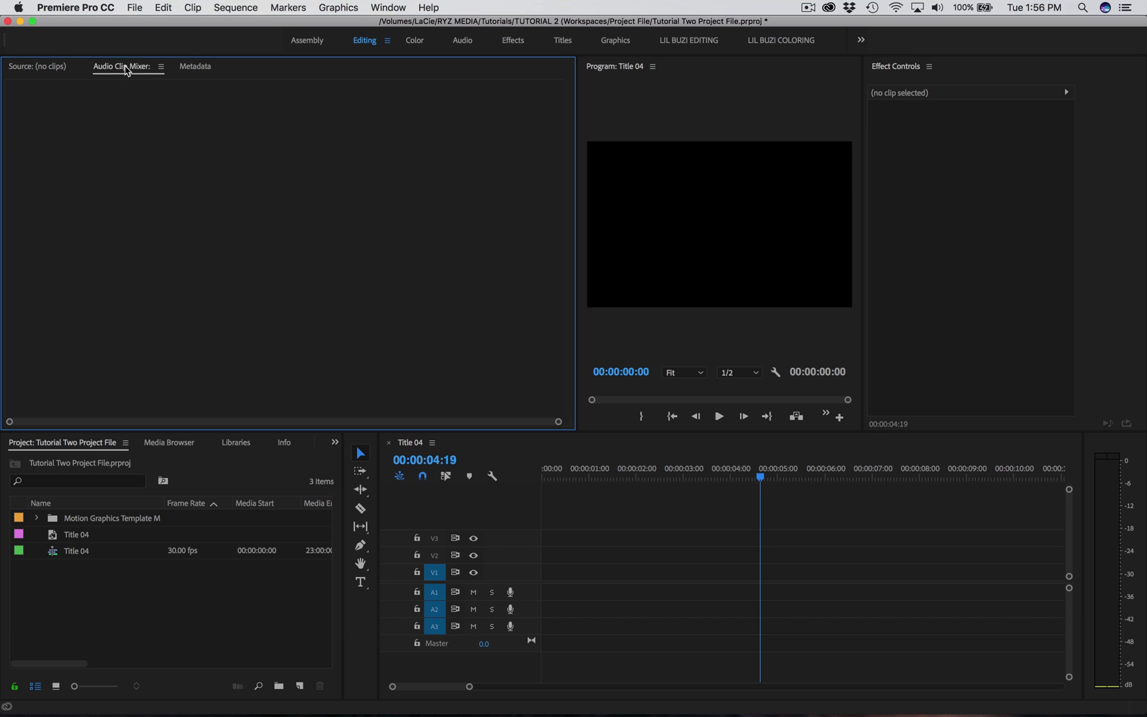
left_click(14, 69)
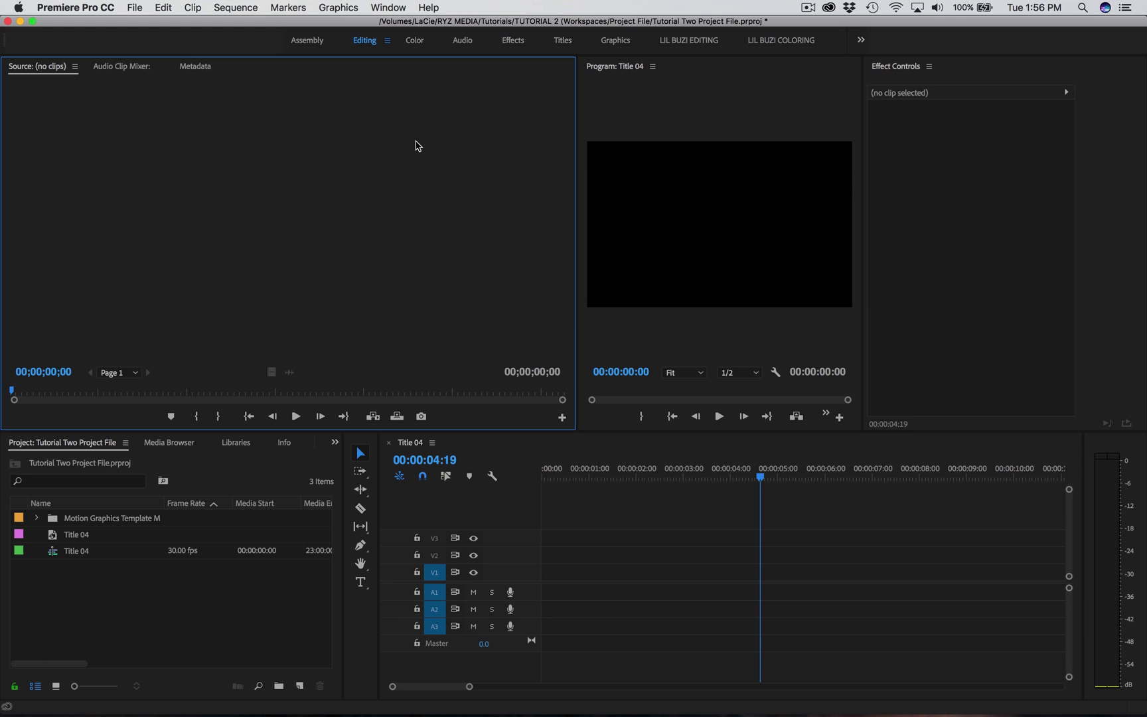
left_click(930, 156)
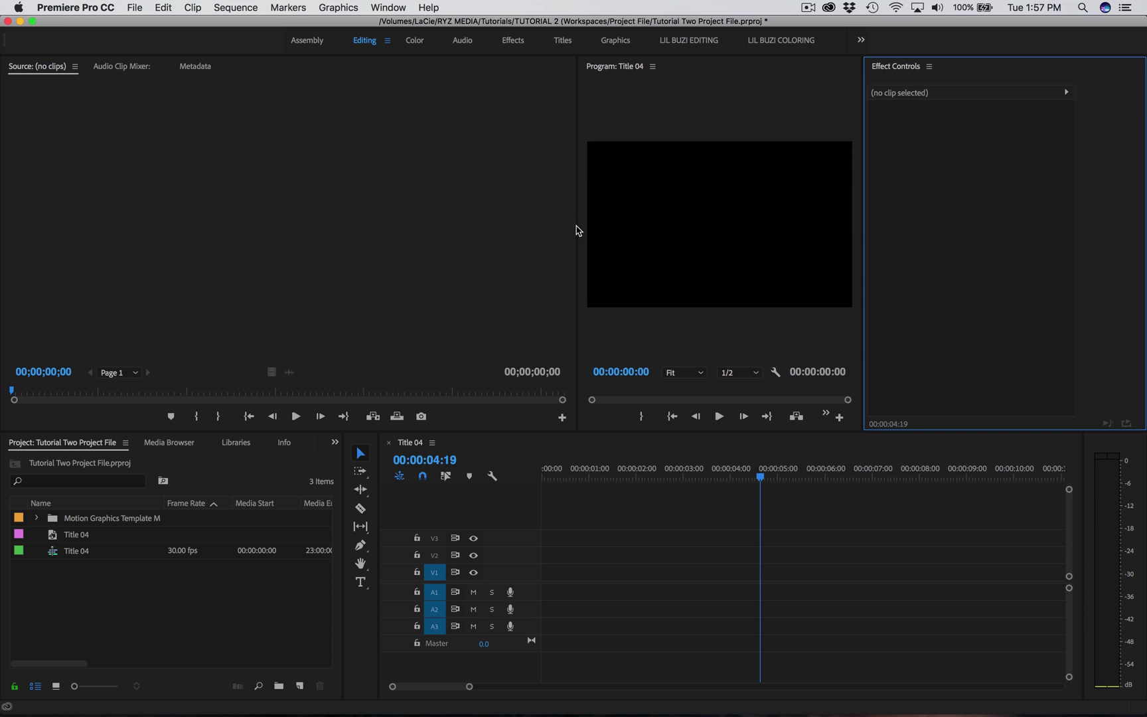
left_click_drag(576, 226, 278, 246)
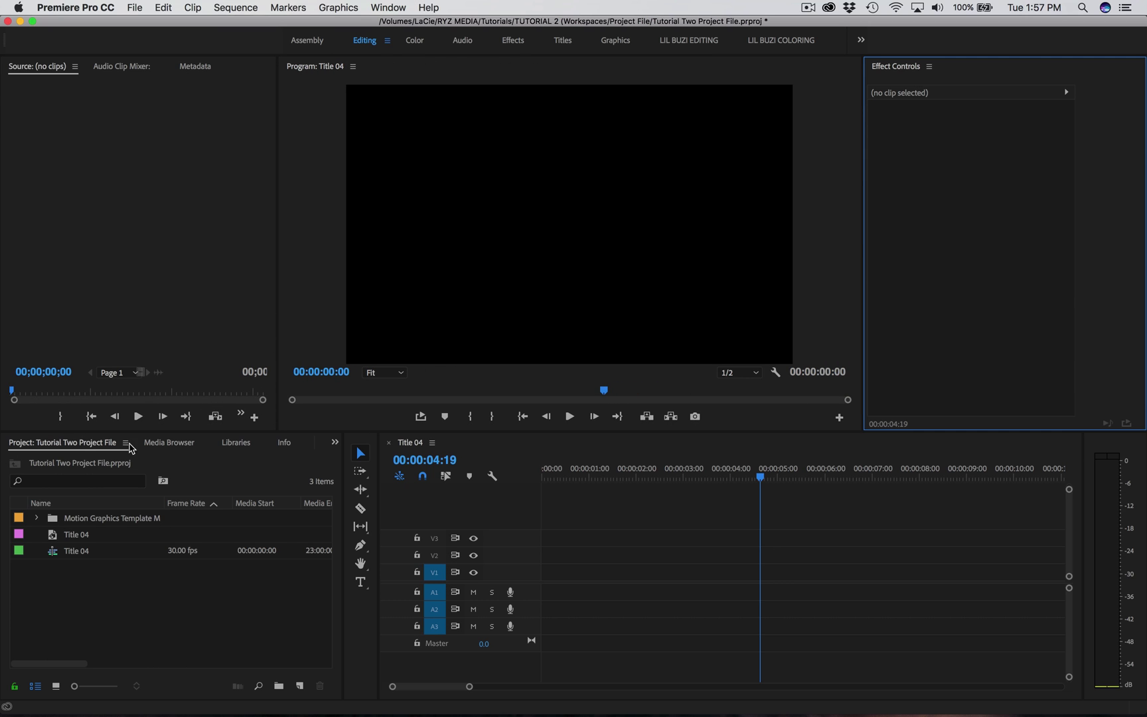
Dock the Effects panel as a separate column between the tools and the timeline, and make it narrow.
left_click(198, 468)
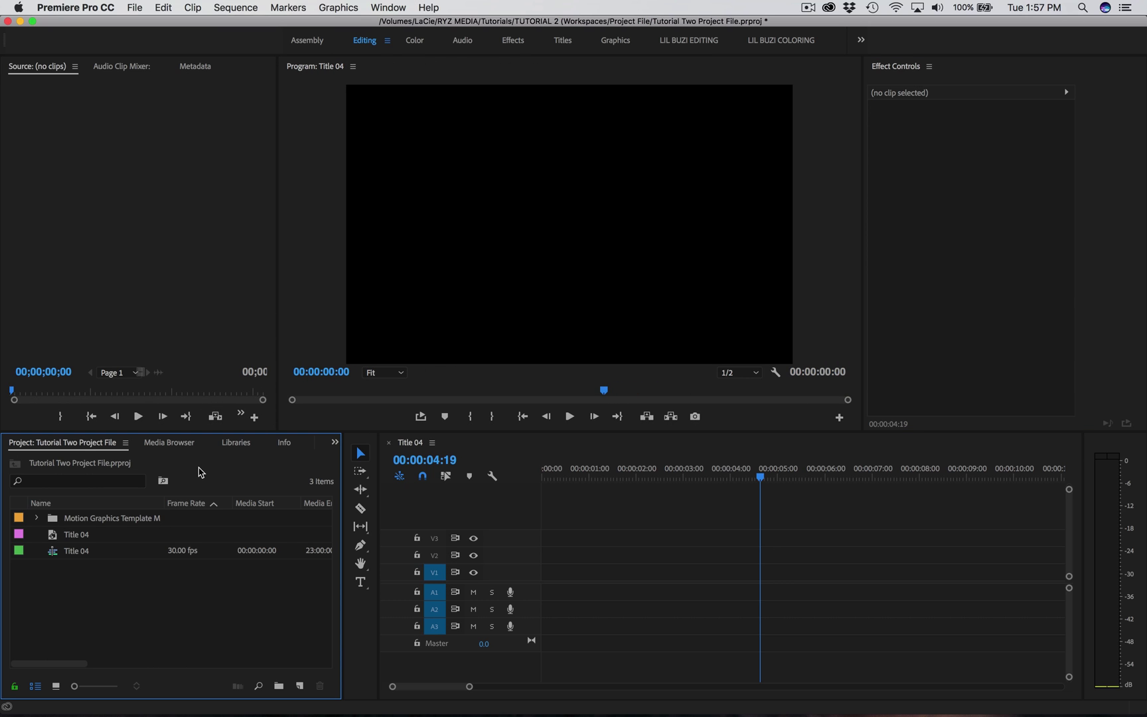
left_click(334, 445)
left_click(352, 518)
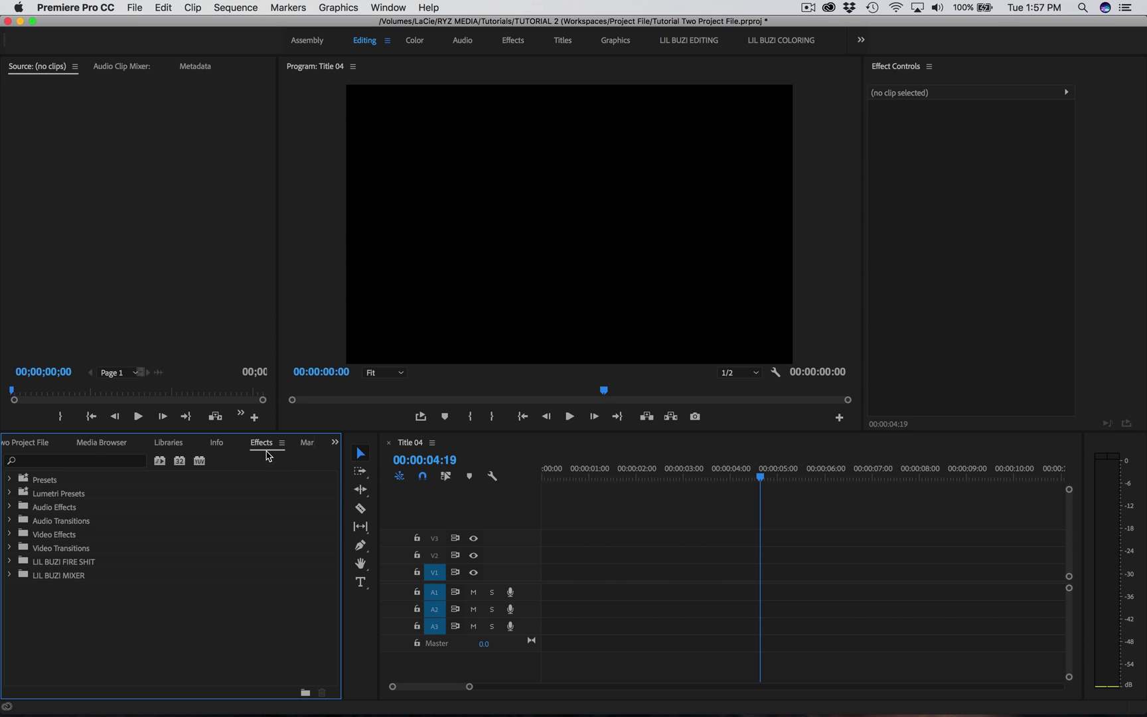
left_click_drag(260, 449, 396, 520)
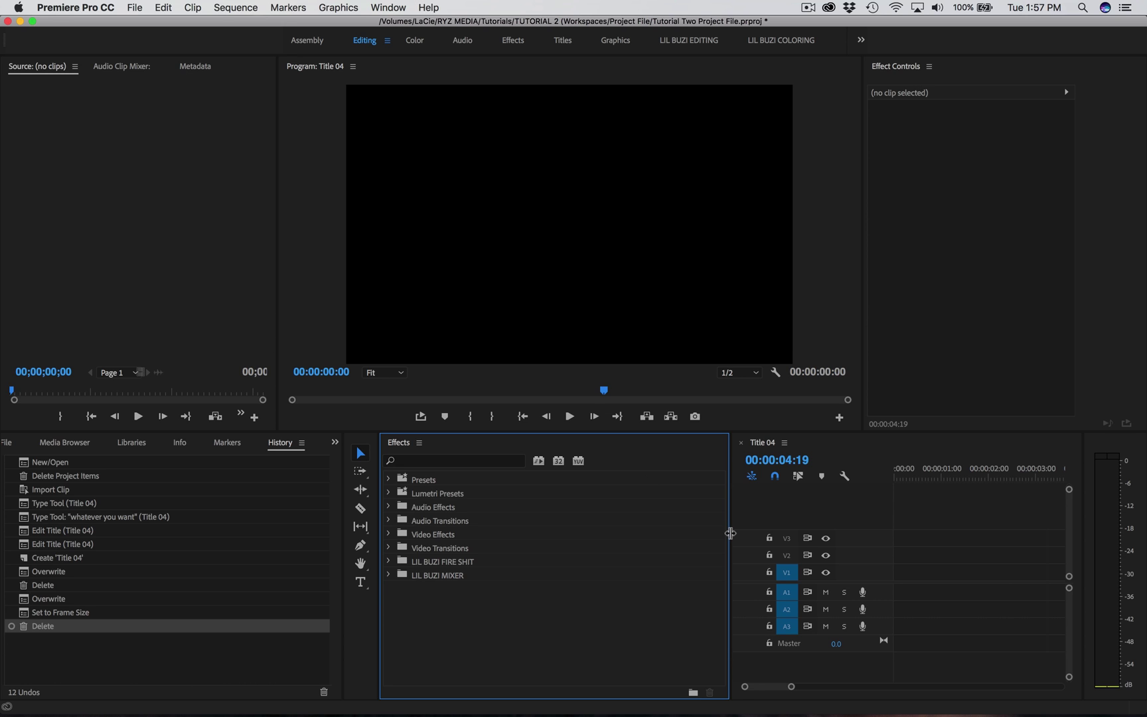
left_click_drag(730, 532, 488, 531)
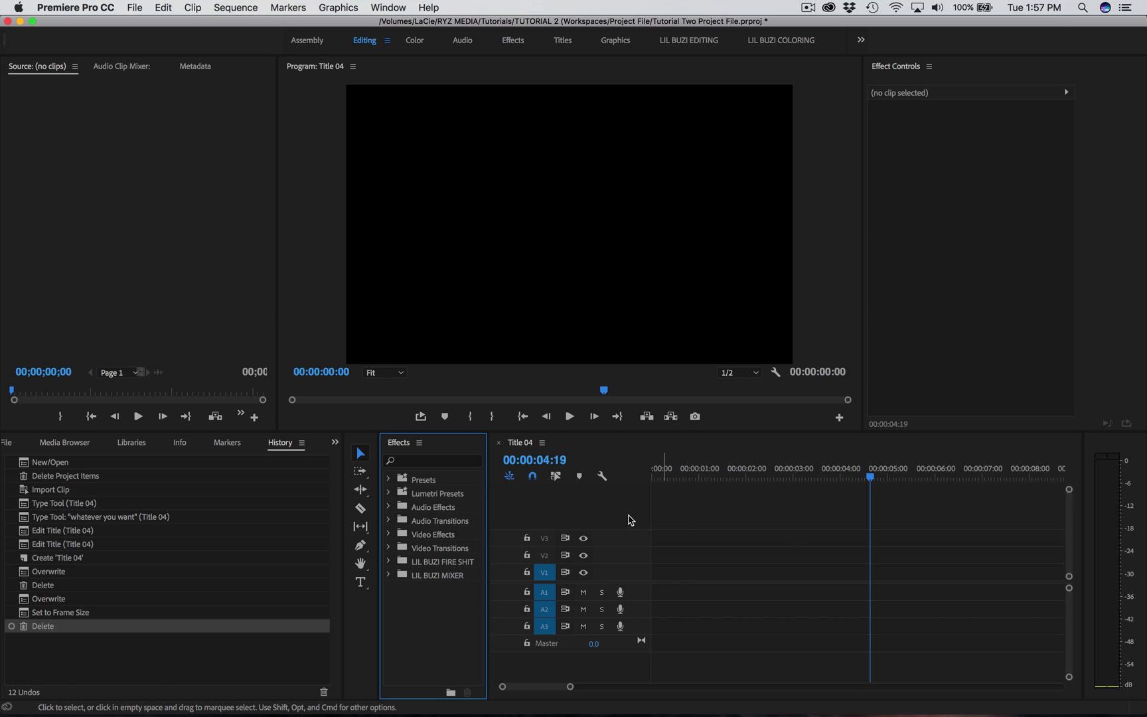
Move the Effects panel between the Source and Program monitors and narrow it to enlarge the Program monitor.
left_click_drag(404, 448, 182, 235)
left_click(657, 108)
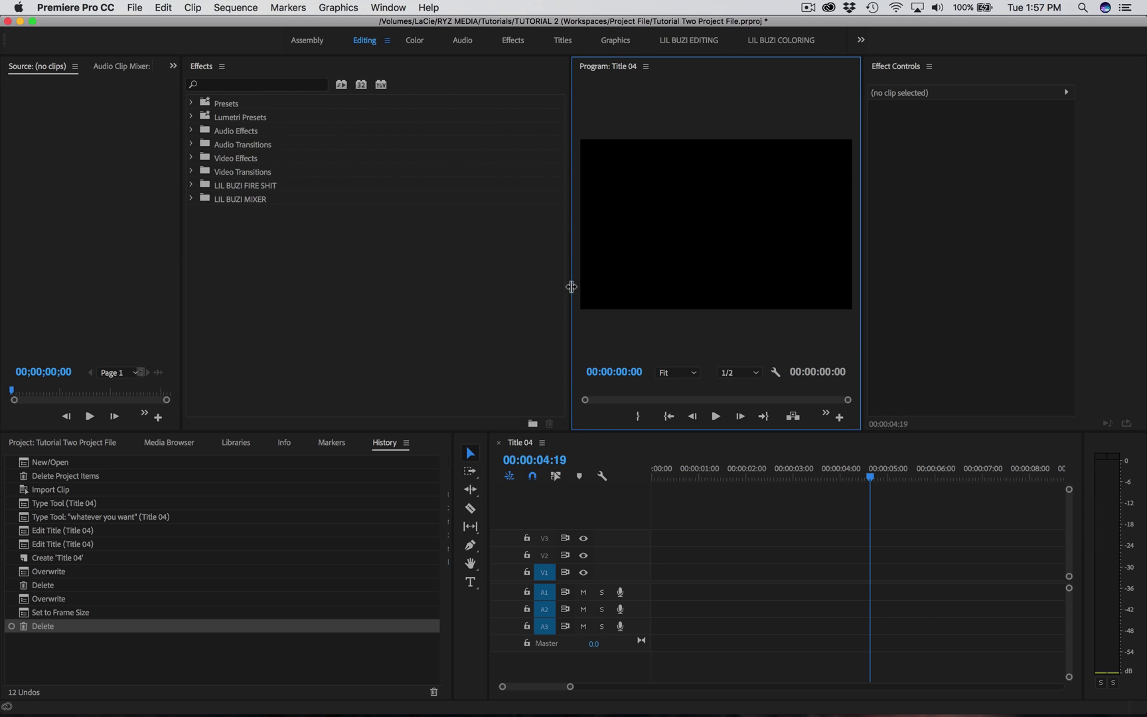
left_click_drag(571, 289, 314, 267)
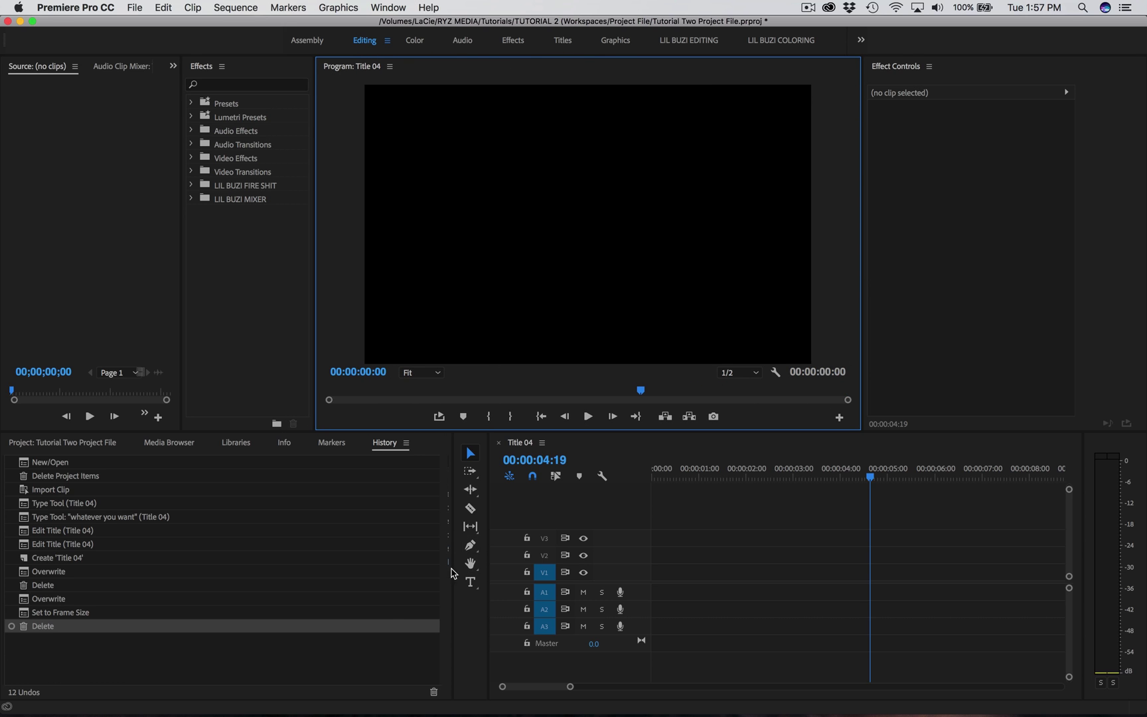
Narrow the Project panel group with the project contents showing, and widen the timeline until the tools form one column.
left_click_drag(447, 570, 260, 458)
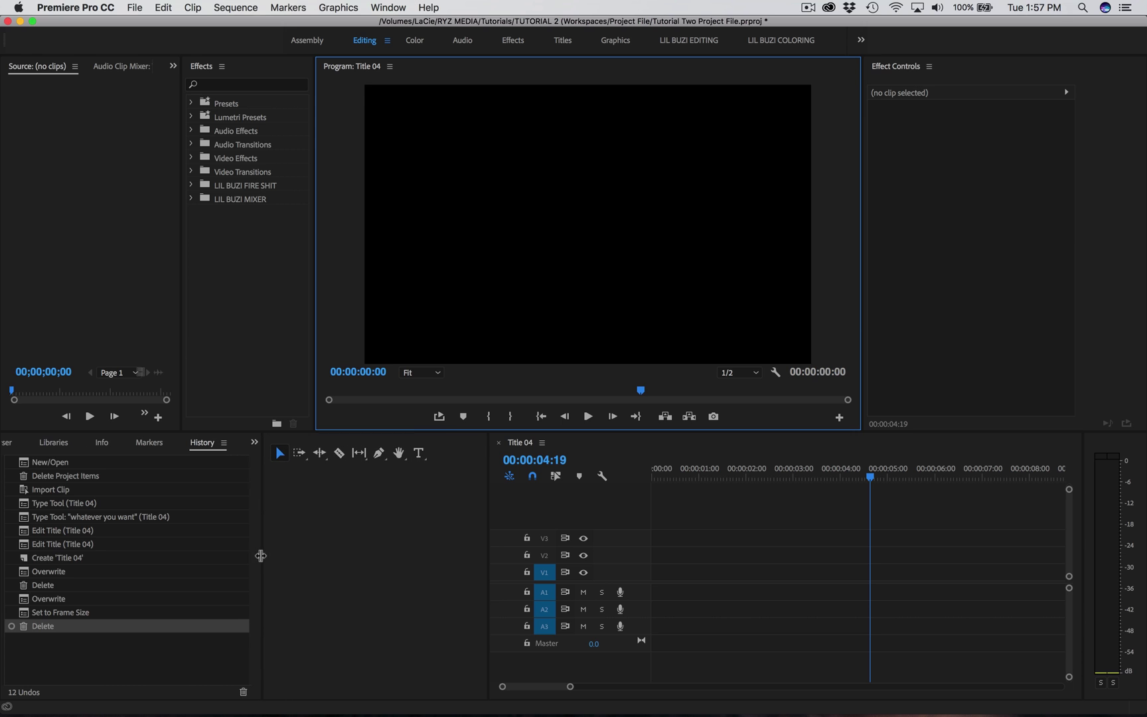
left_click(253, 442)
left_click(272, 459)
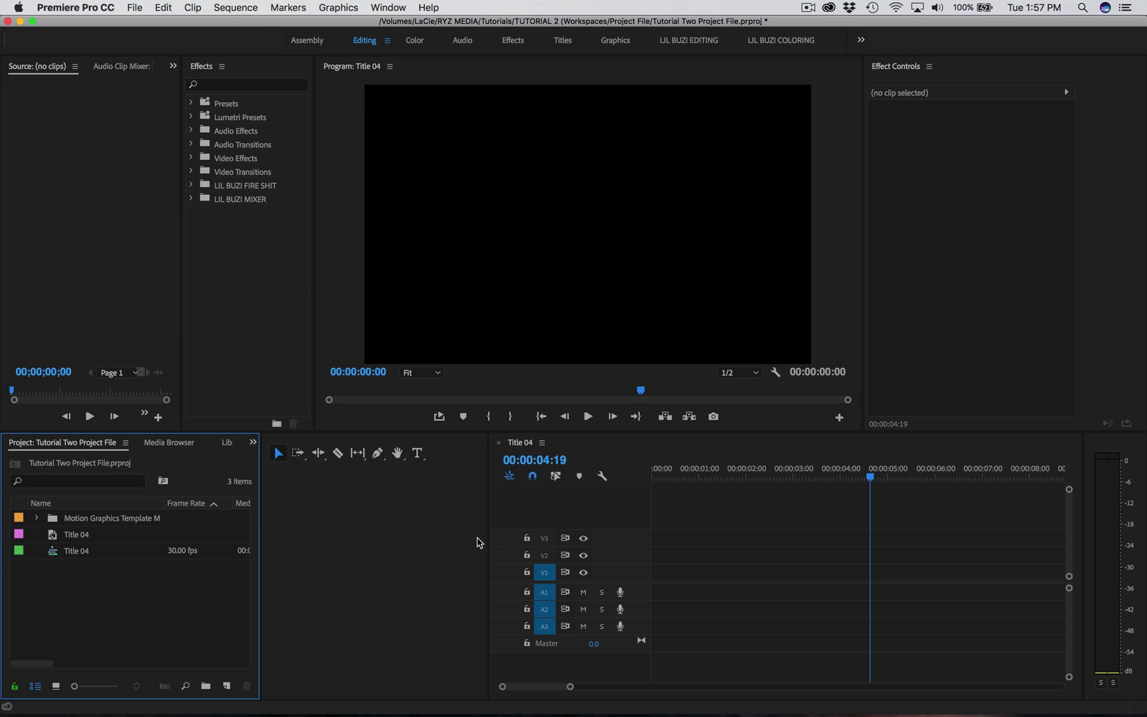
left_click_drag(438, 552, 305, 476)
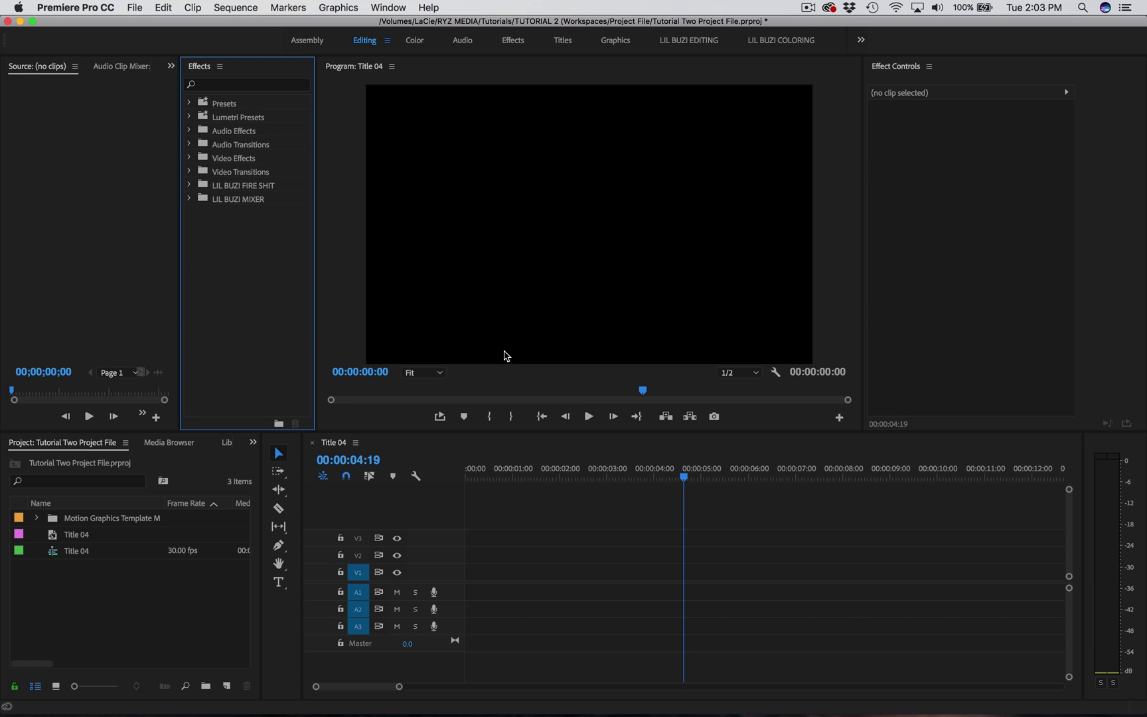
Save the customized Editing layout as a new workspace named Tutorial.
left_click(338, 279)
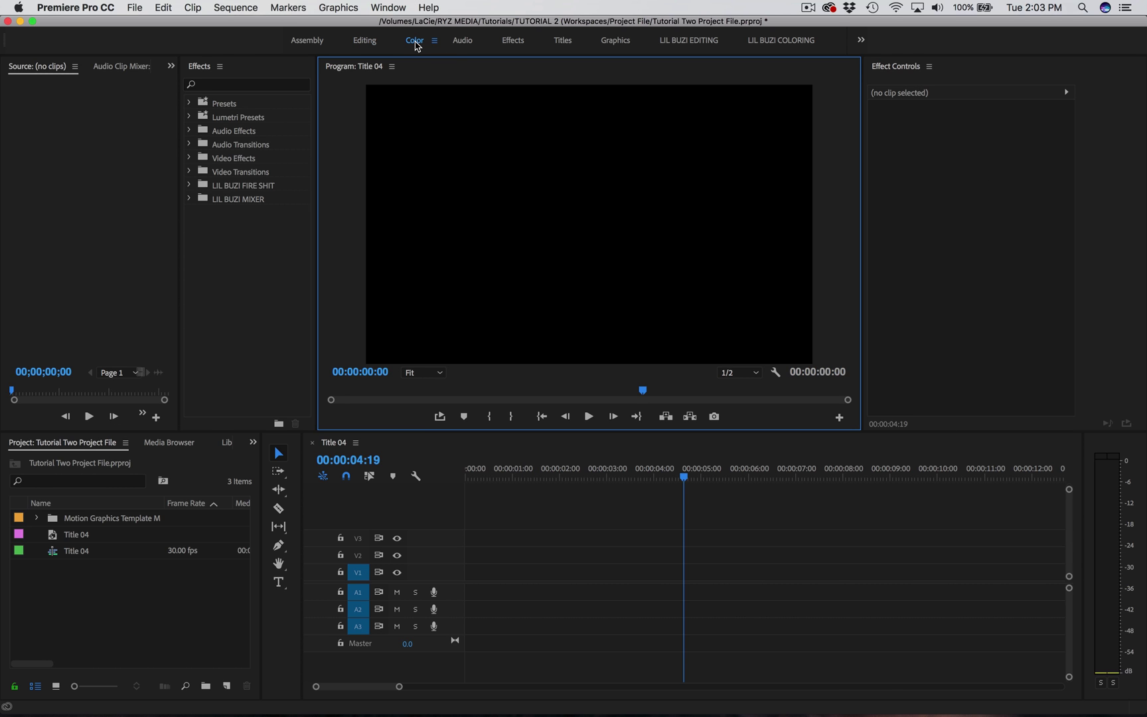
left_click(415, 41)
left_click(364, 42)
right_click(365, 45)
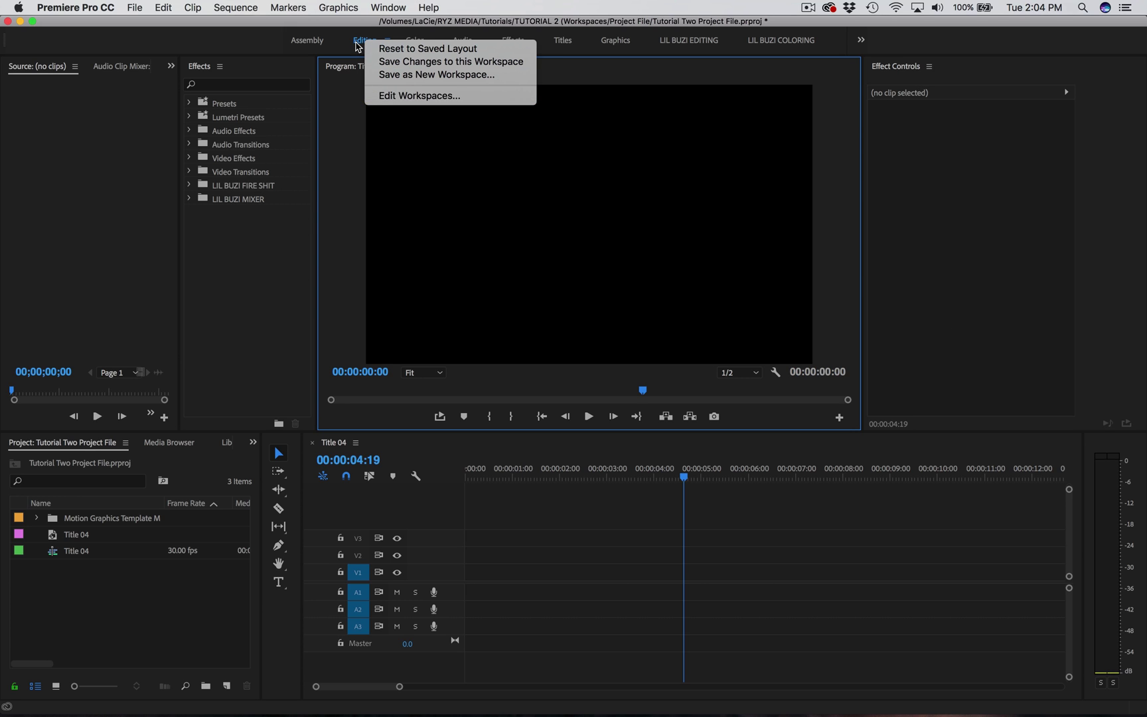
left_click(355, 42)
right_click(355, 43)
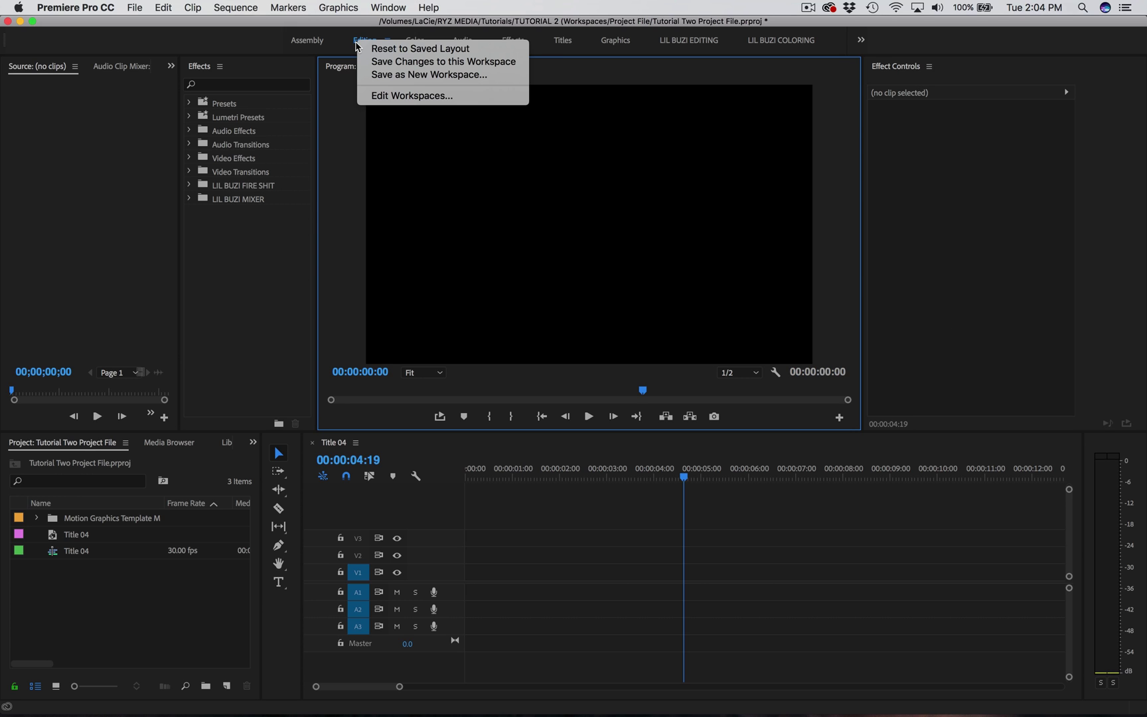
left_click(374, 74)
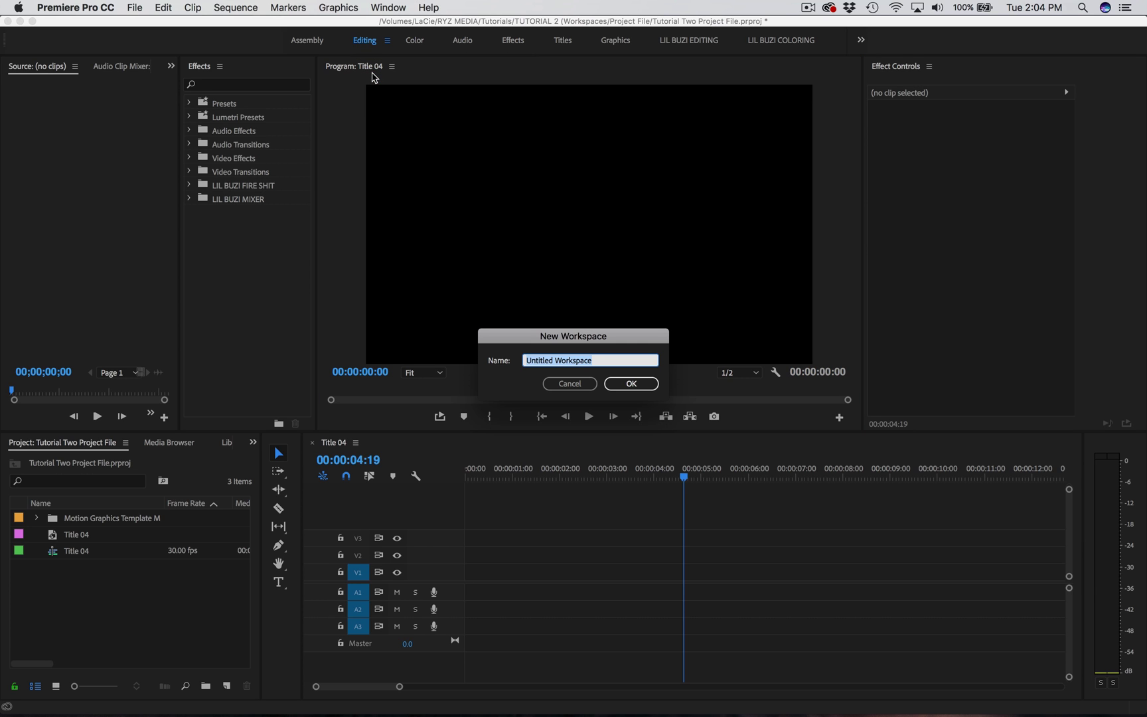
type("Tutorial")
key("Return")
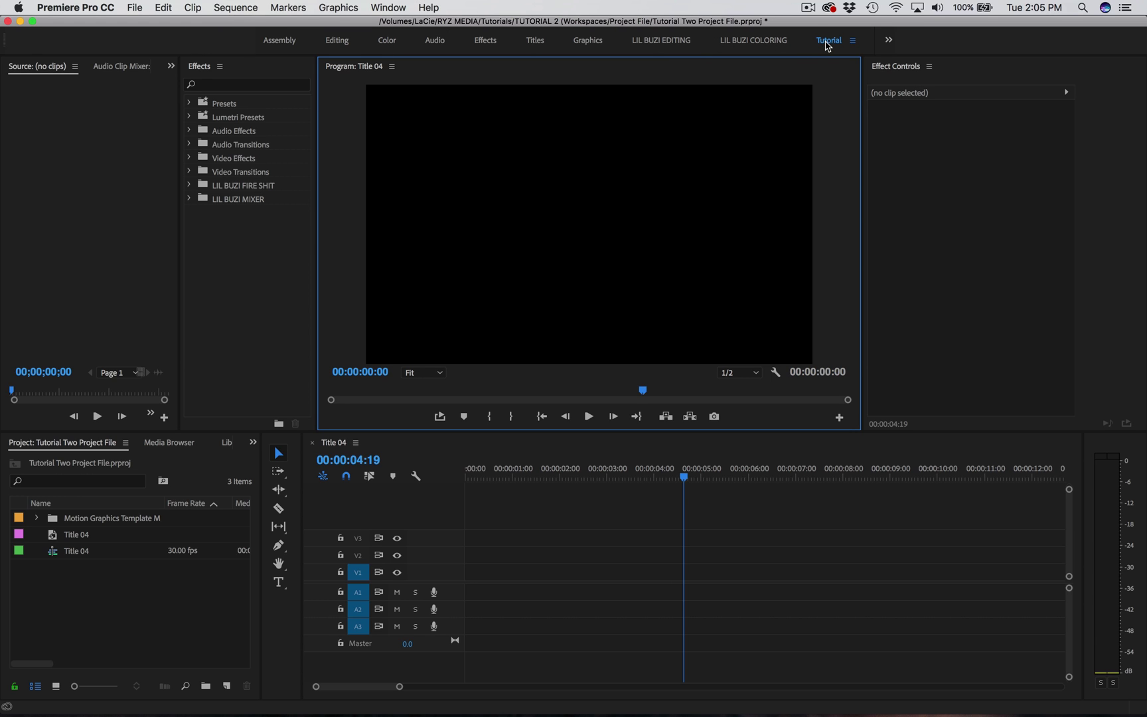
Reorder the workspace bar so that Tutorial comes first, ahead of Assembly.
right_click(827, 45)
left_click(846, 95)
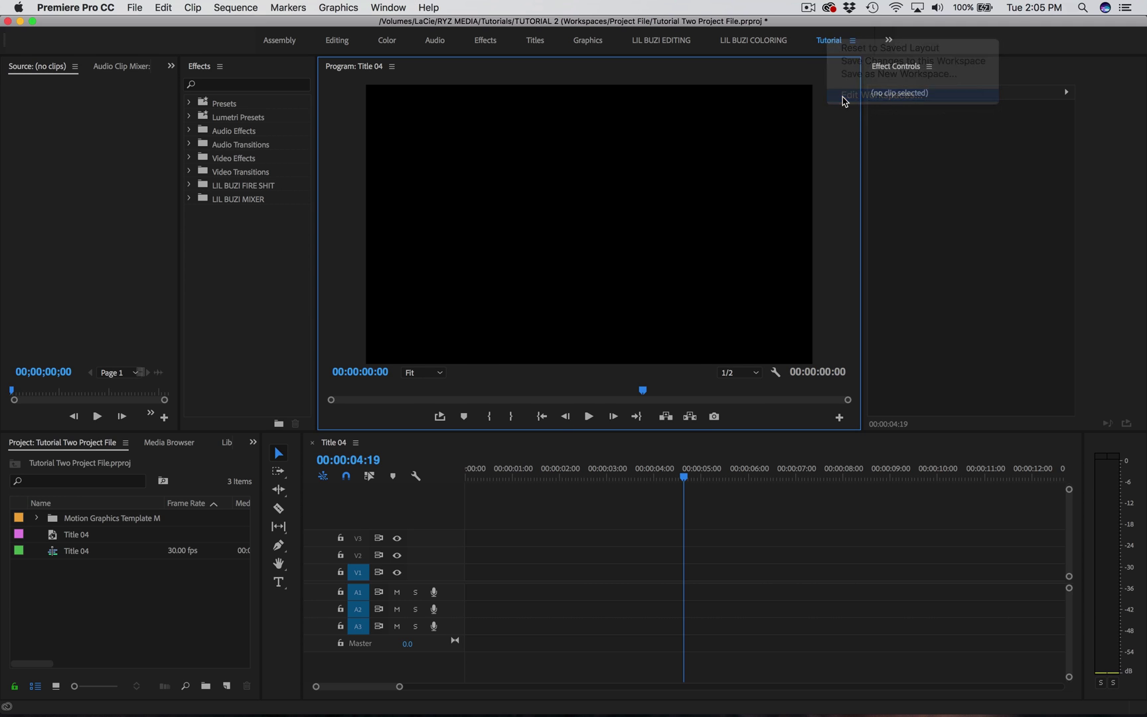
scroll(466, 312, "down", 1)
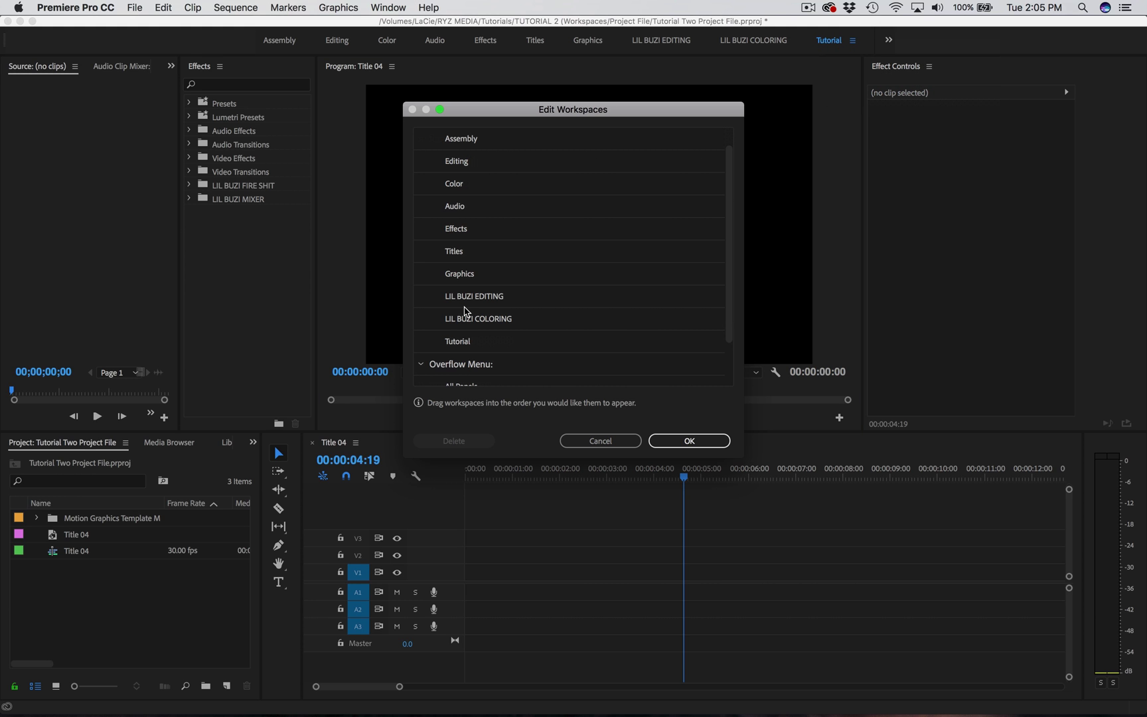
scroll(463, 342, "up", 1)
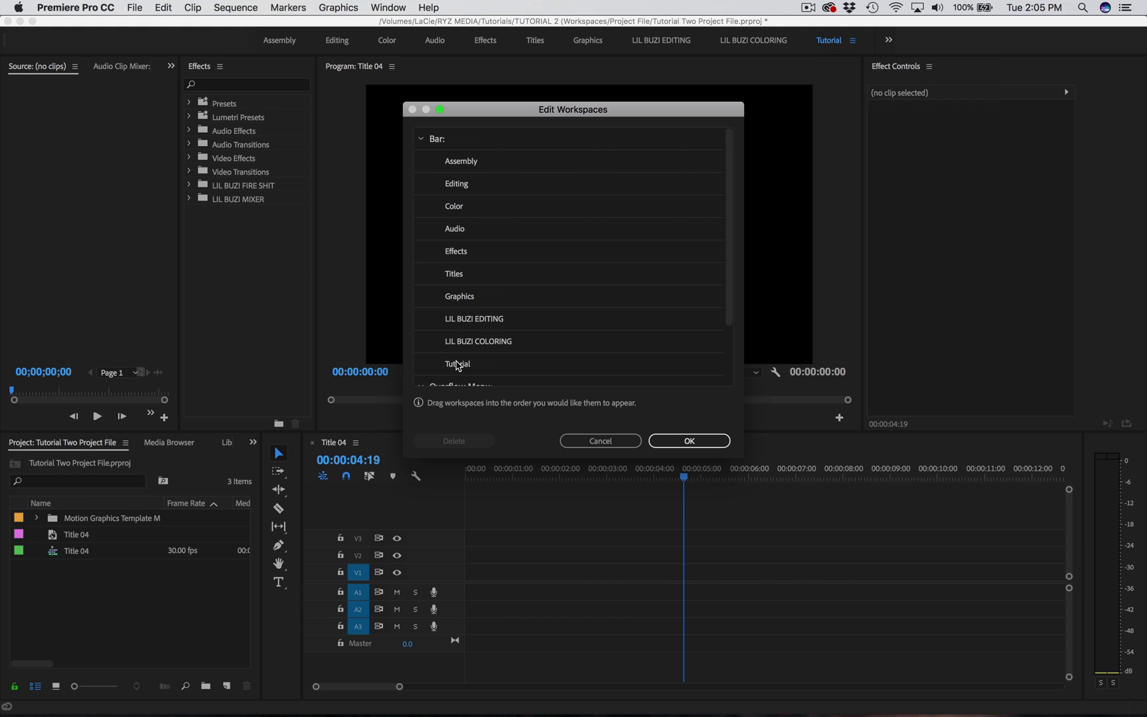
left_click_drag(457, 365, 446, 156)
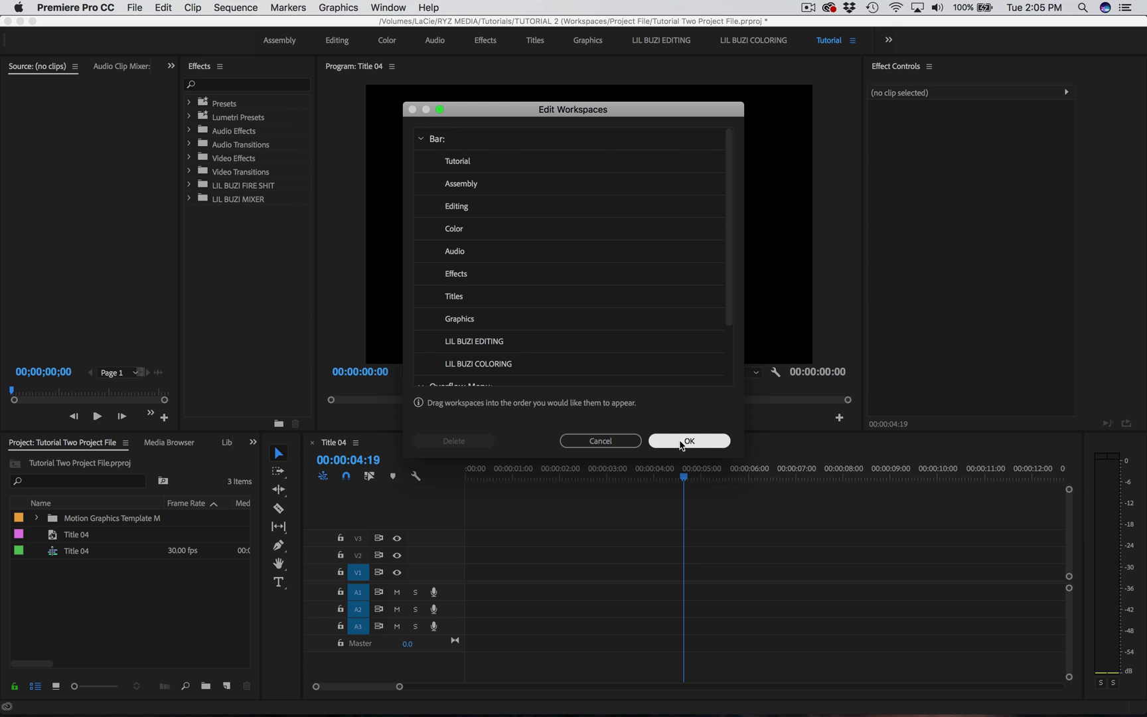
left_click(687, 440)
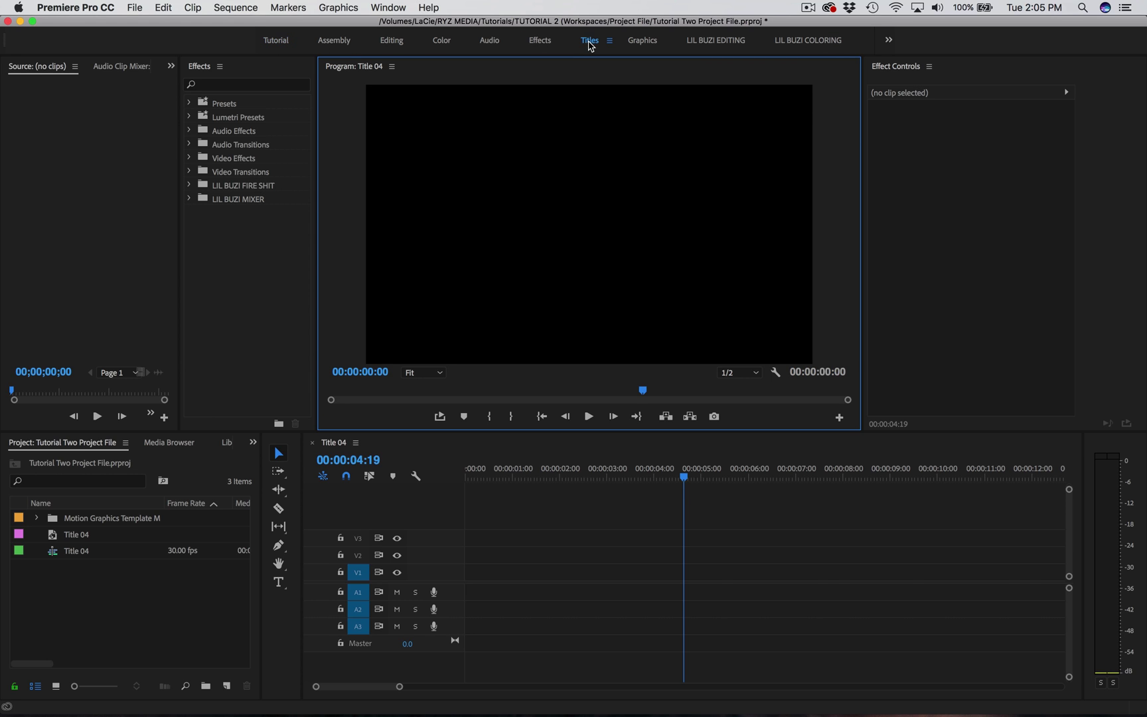
Switch to the Audio workspace and delete the Tutorial workspace from the workspace list.
left_click(590, 41)
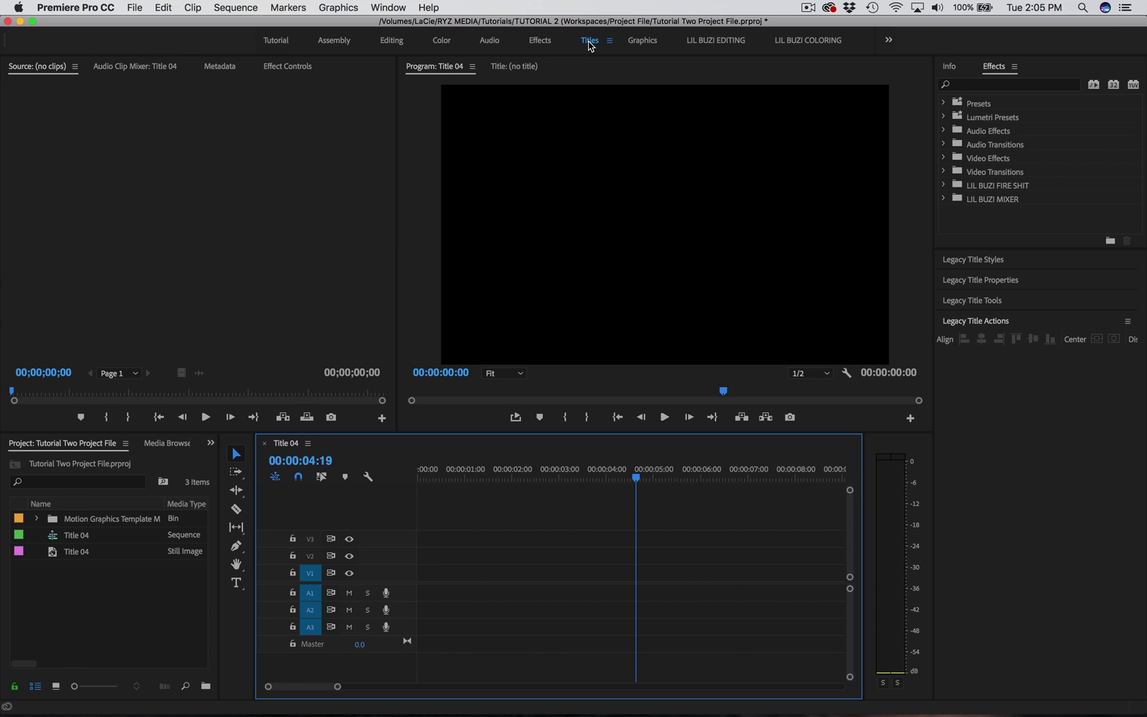
left_click(489, 41)
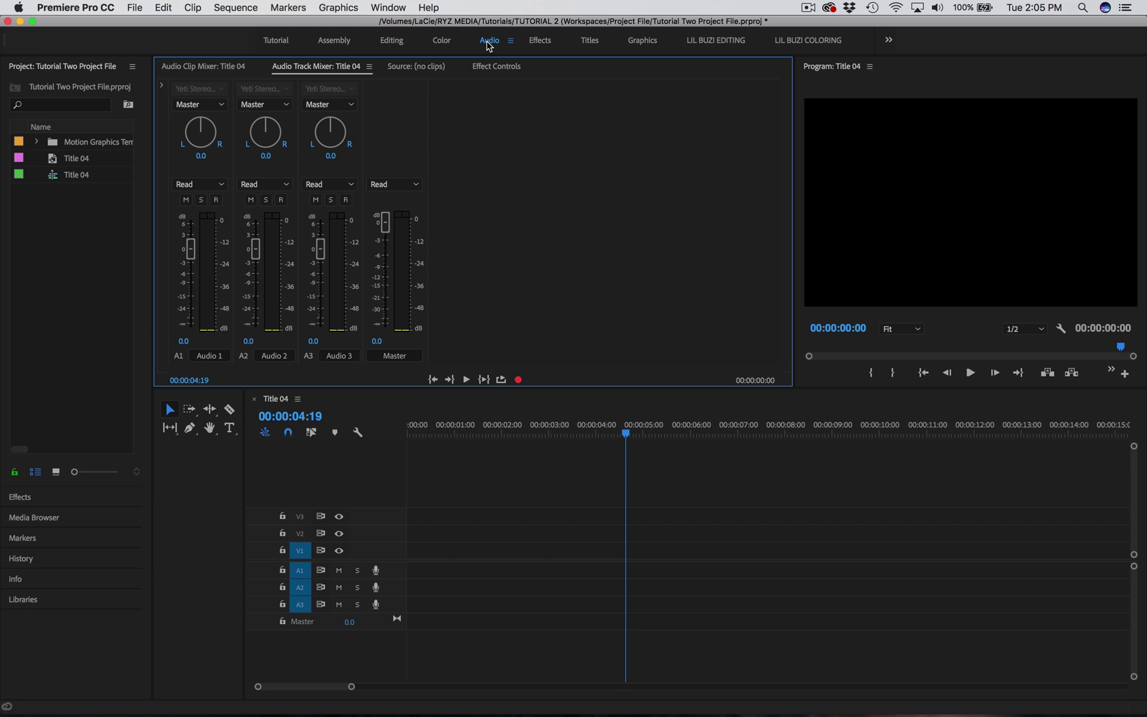
right_click(489, 46)
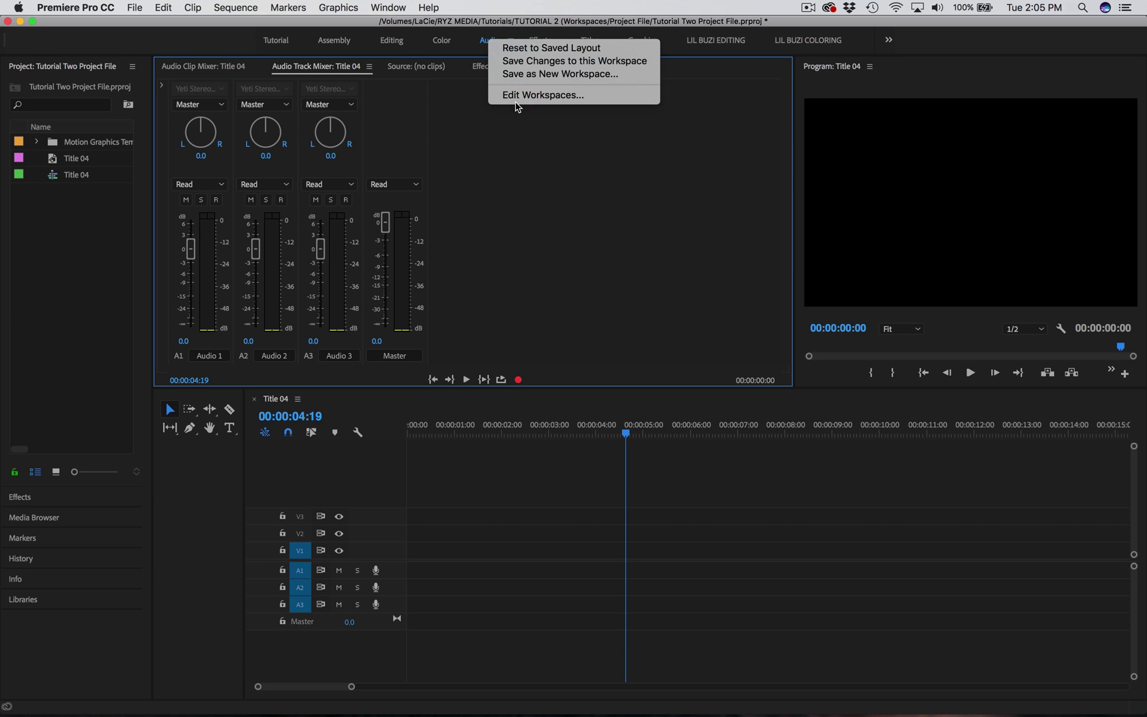
left_click(537, 95)
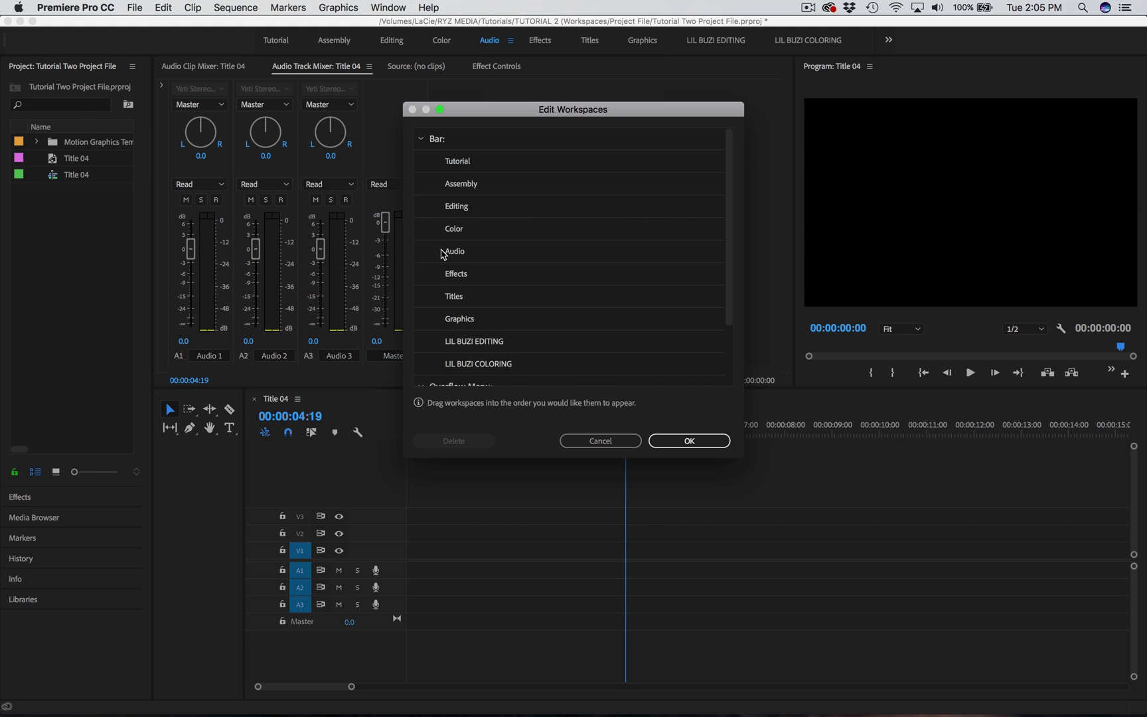
left_click(453, 252)
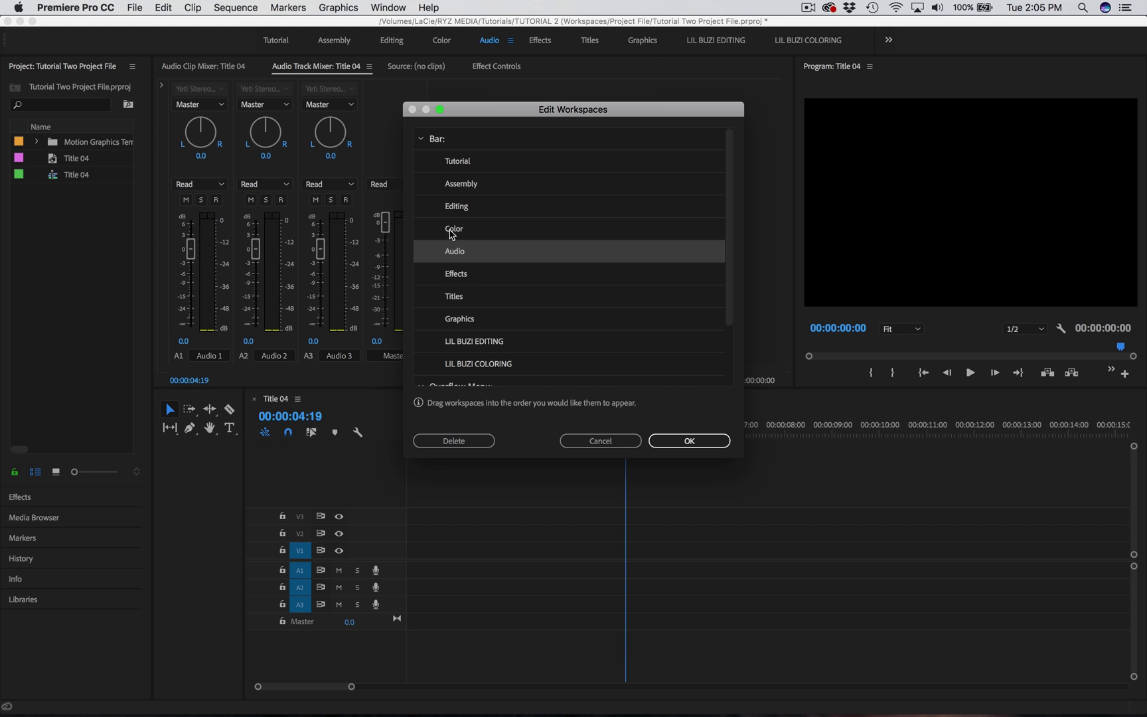
left_click(447, 163)
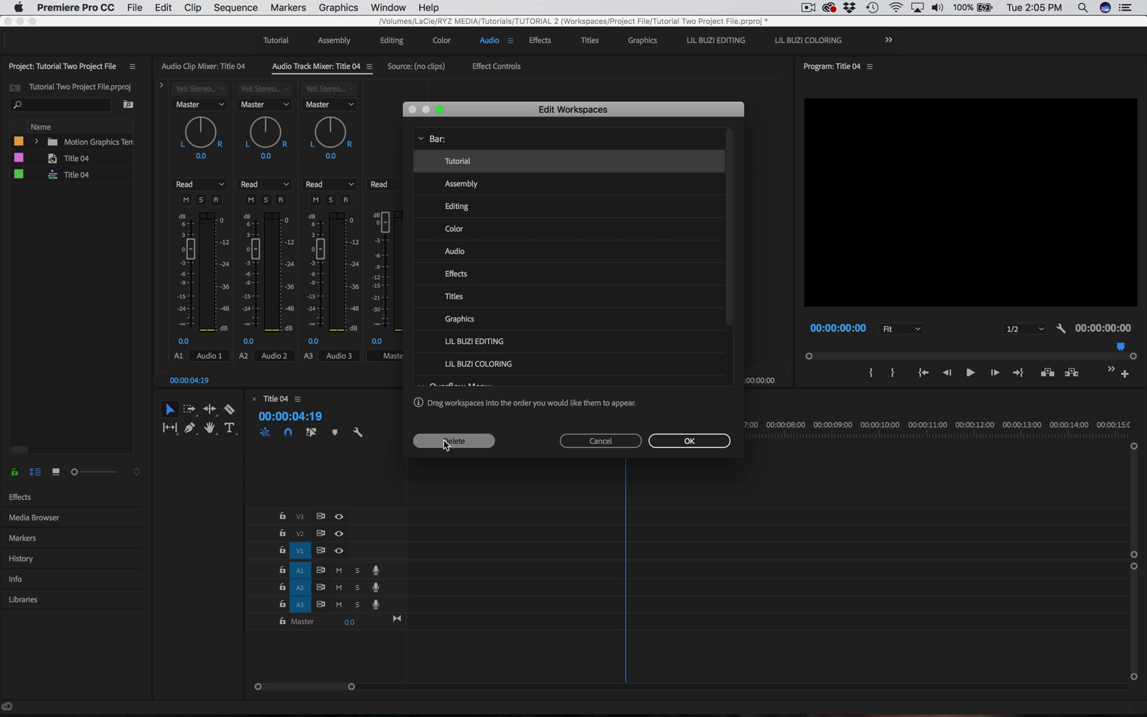
left_click(446, 443)
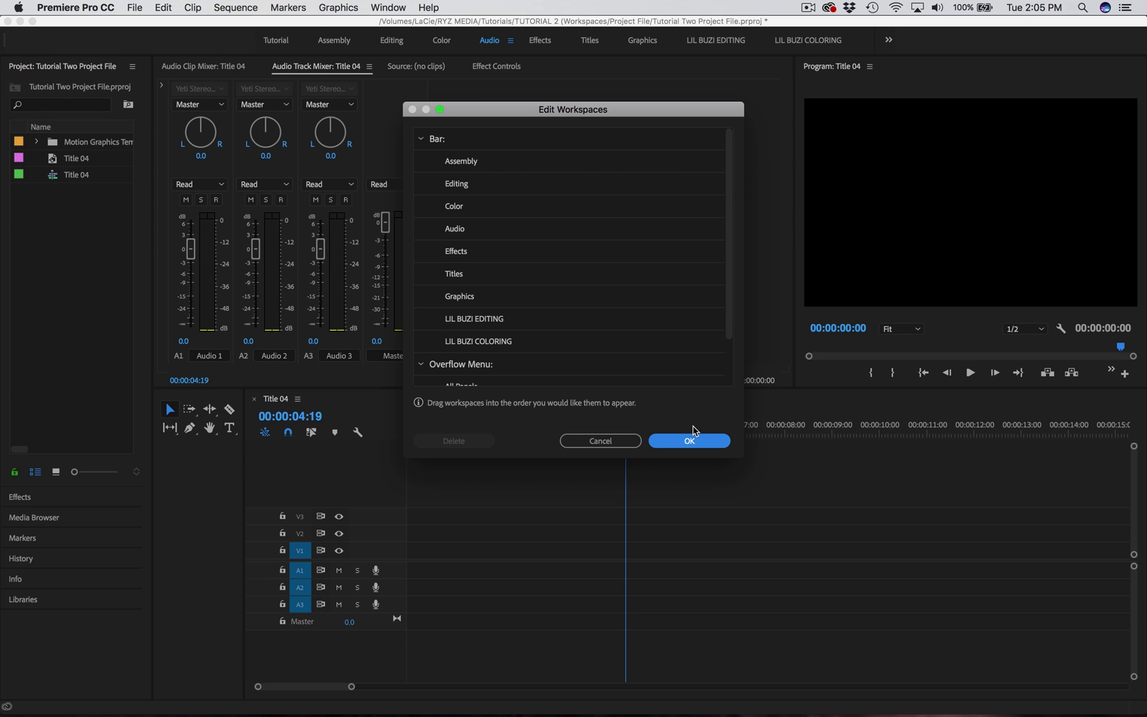
left_click(692, 445)
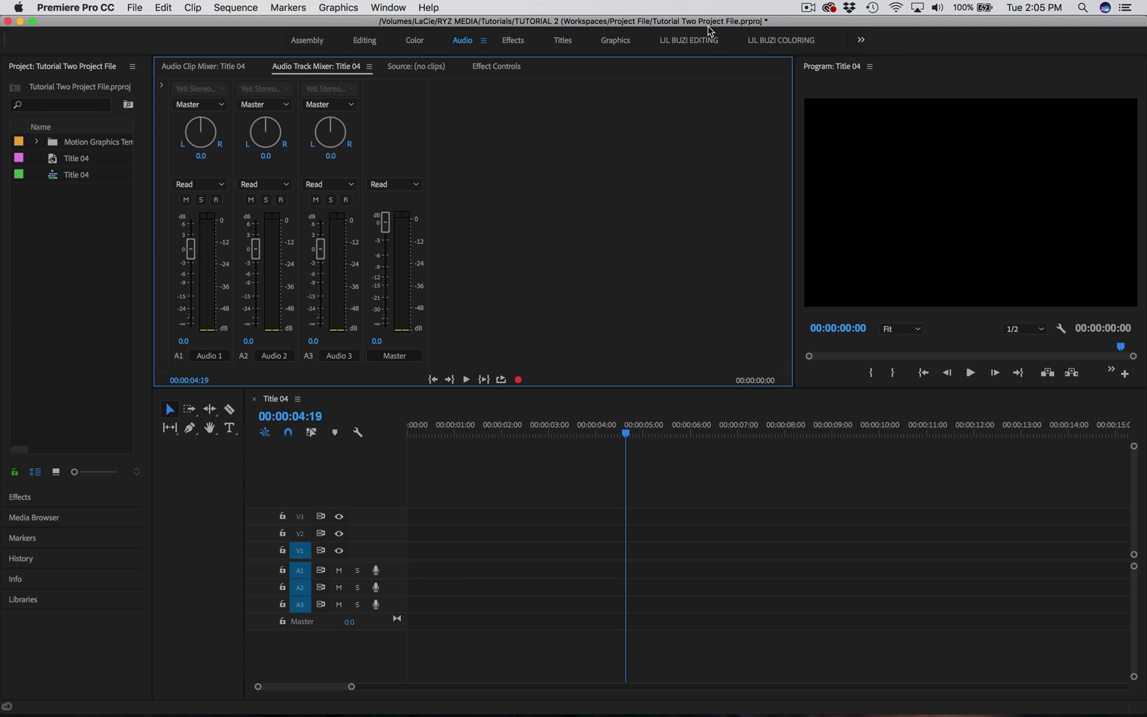
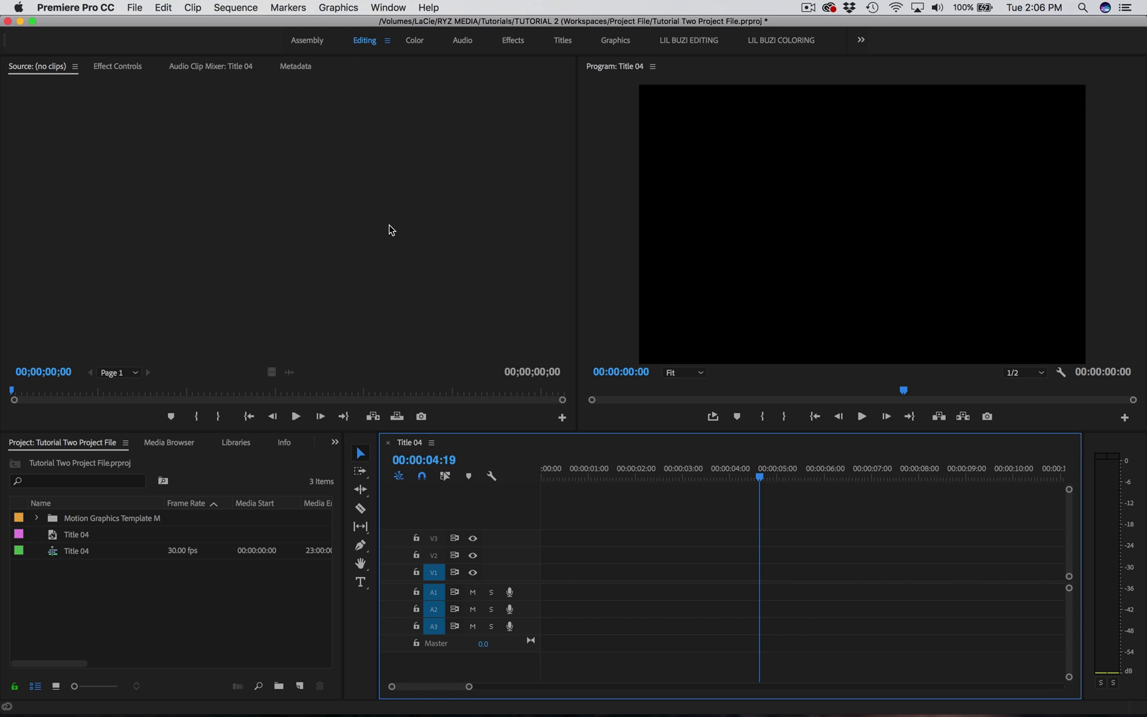
Add the Lumetri Color panel to the Editing workspace and narrow the Source monitor group to enlarge the Program monitor.
left_click(389, 8)
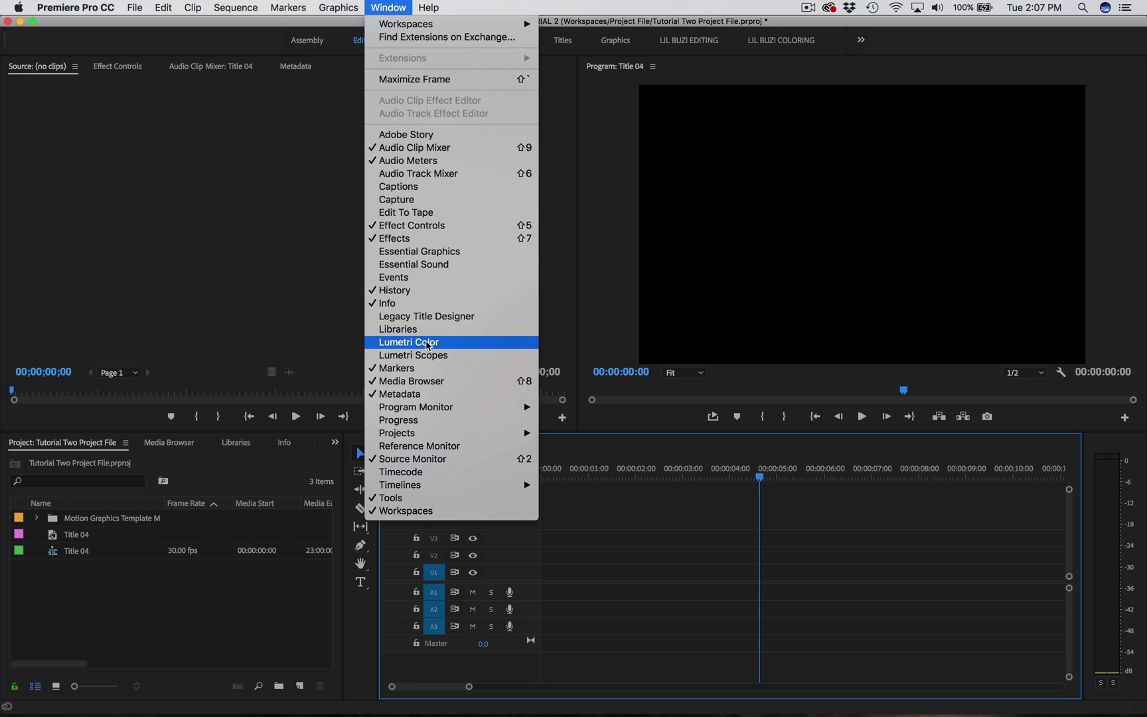
left_click(296, 292)
left_click(402, 9)
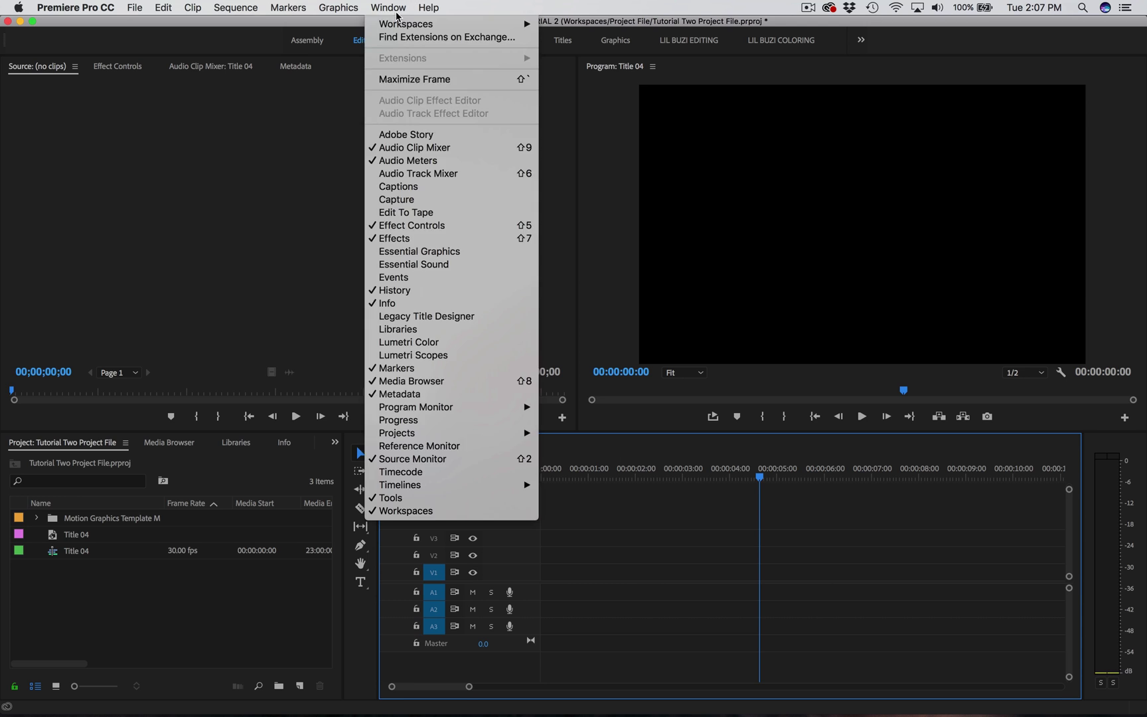
mouse_move(399, 26)
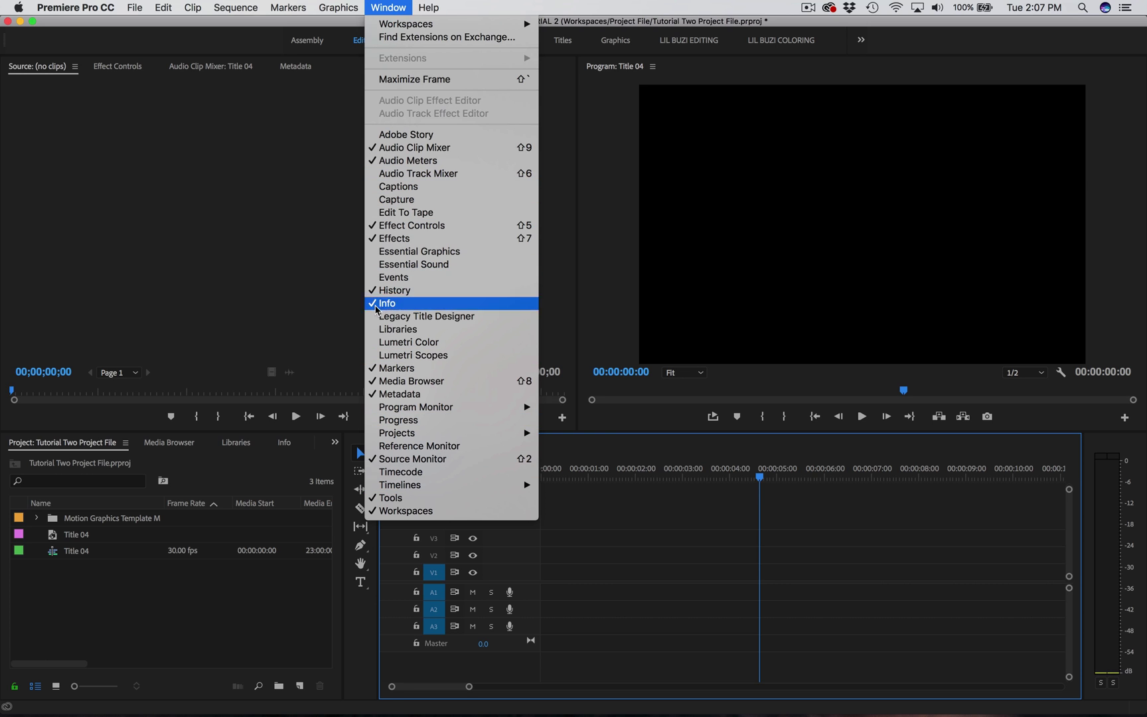
left_click(383, 343)
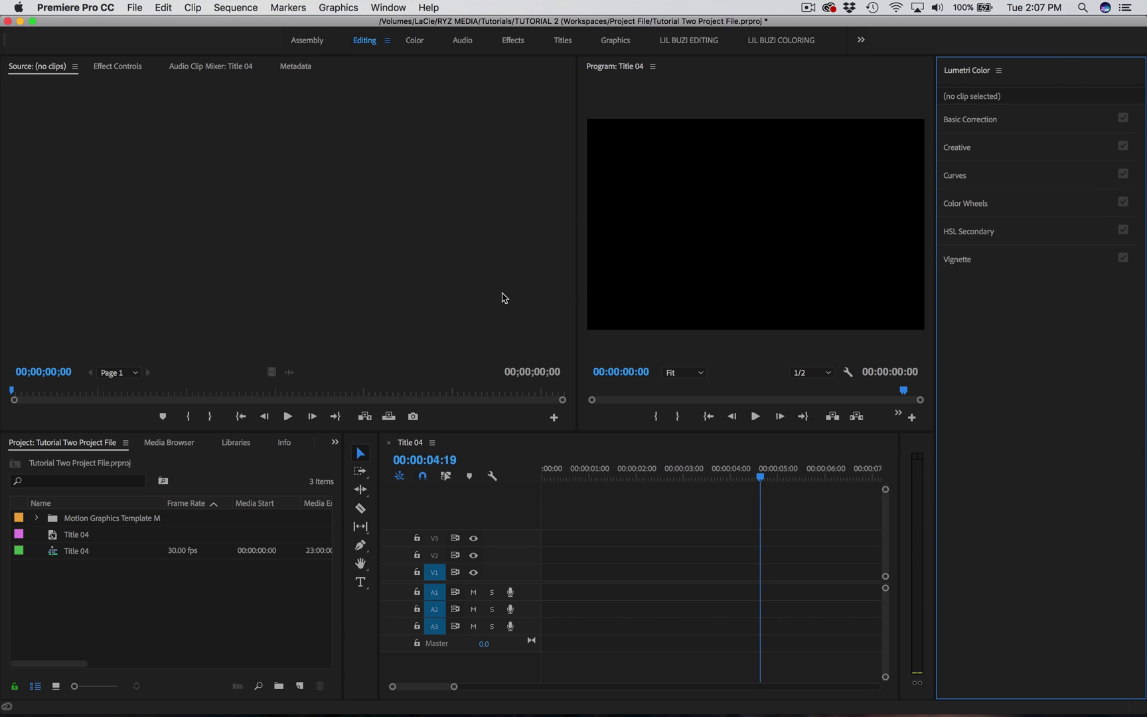
left_click_drag(576, 332, 338, 314)
Add the Lumetri Scopes panel and bring the Source monitor back to the front of its panel group.
left_click(386, 8)
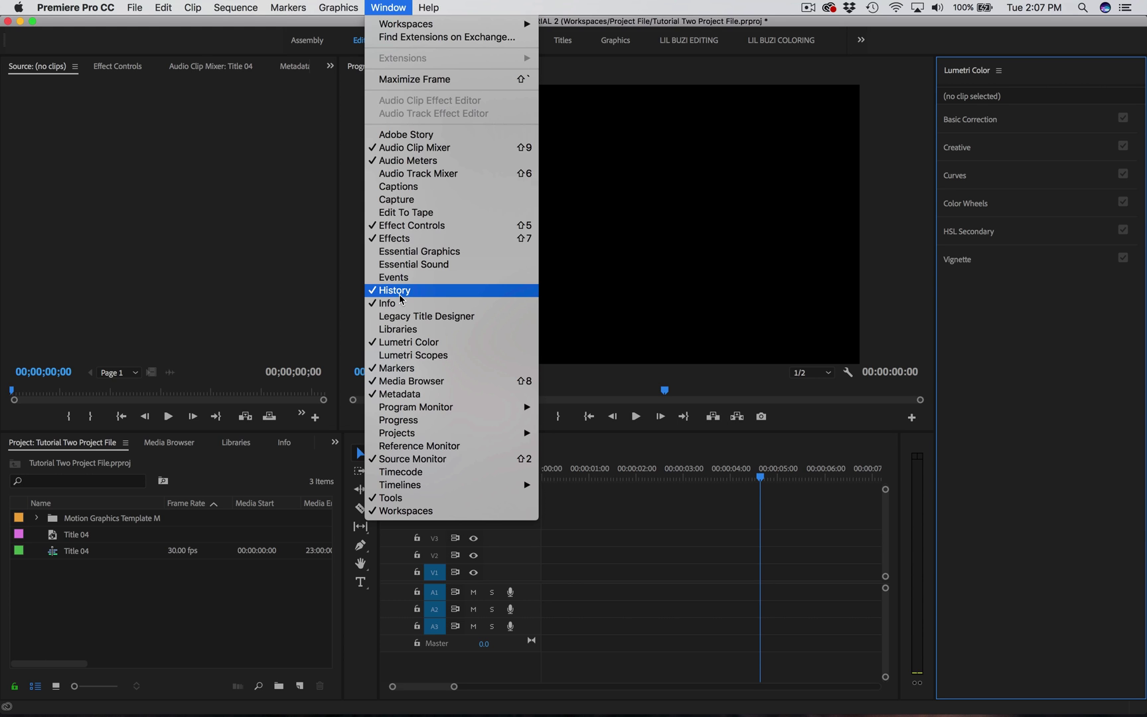
left_click(421, 361)
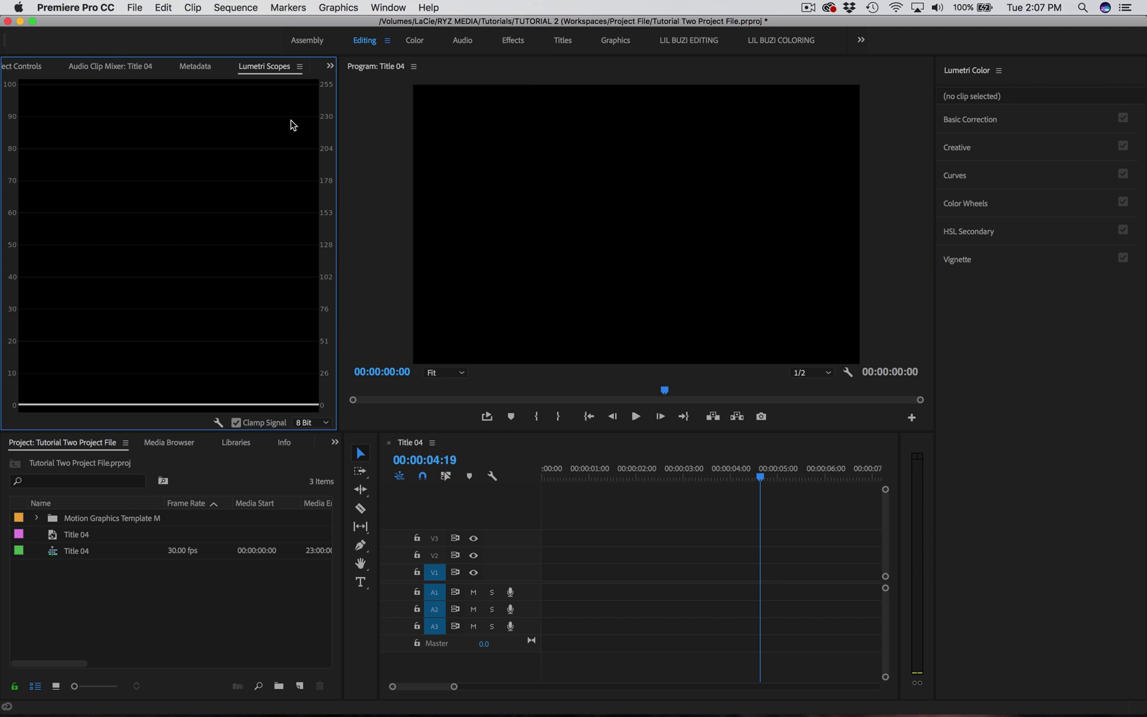
left_click(330, 66)
left_click(334, 82)
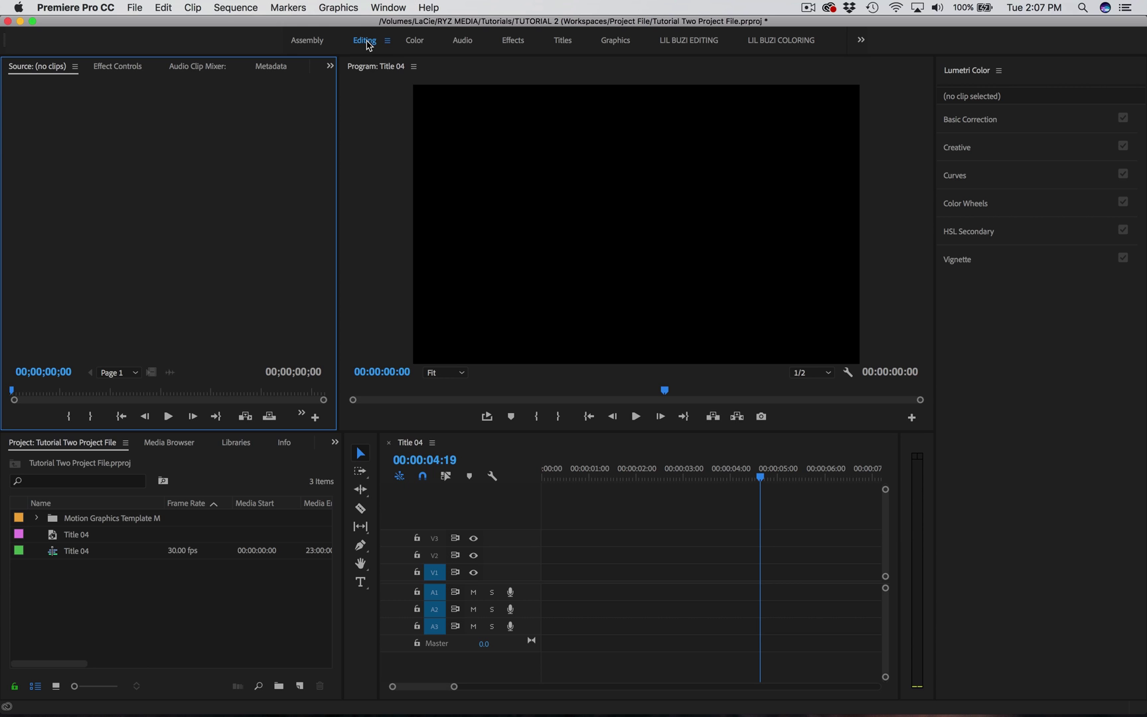
In the LIL BUZI EDITING workspace, narrow the Effect Controls and Project panels to enlarge the Program monitor.
left_click(688, 40)
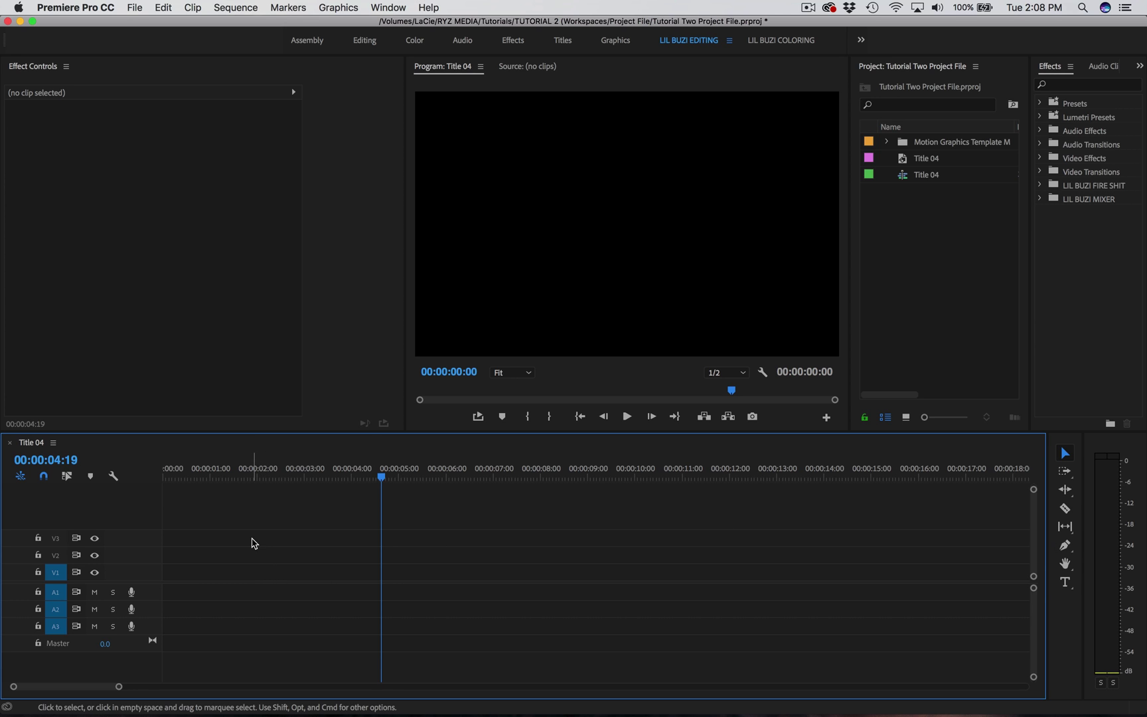
left_click(361, 340)
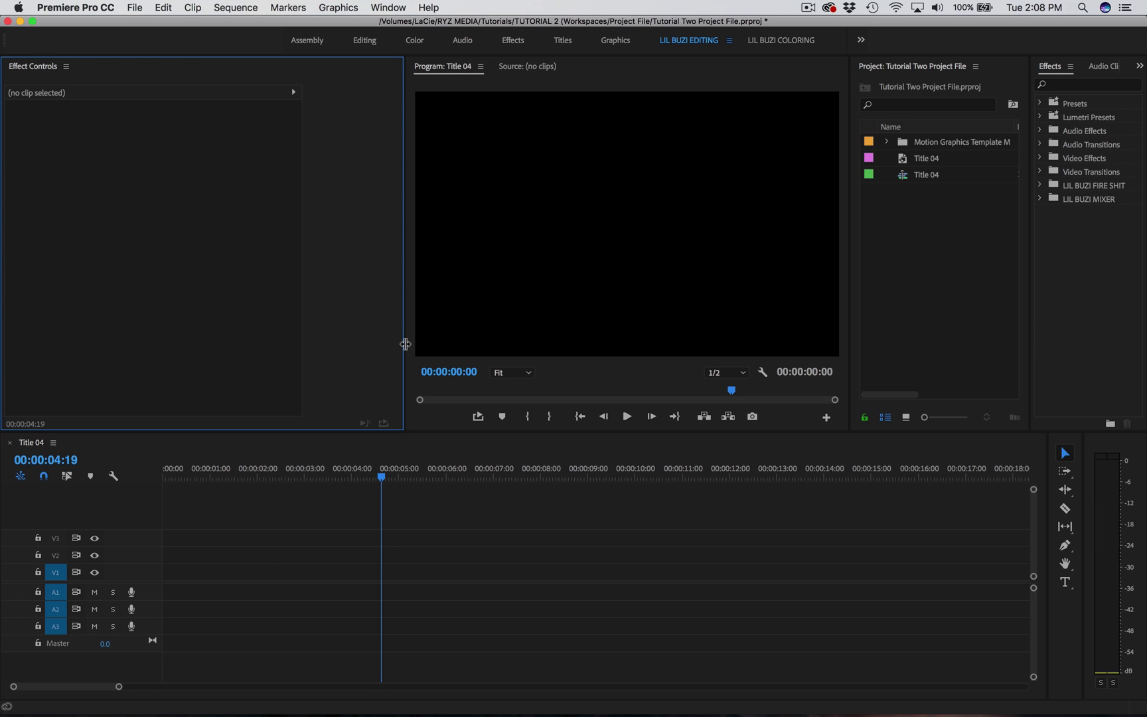
left_click_drag(404, 343, 275, 342)
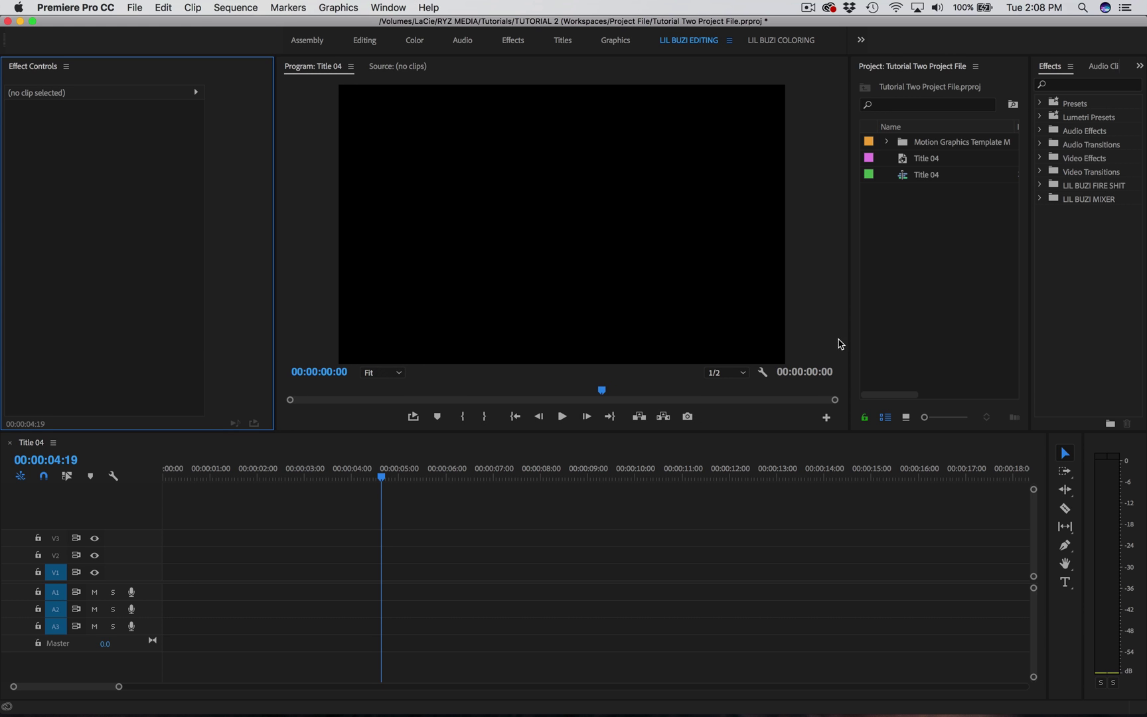
left_click_drag(851, 342, 590, 317)
left_click(707, 299)
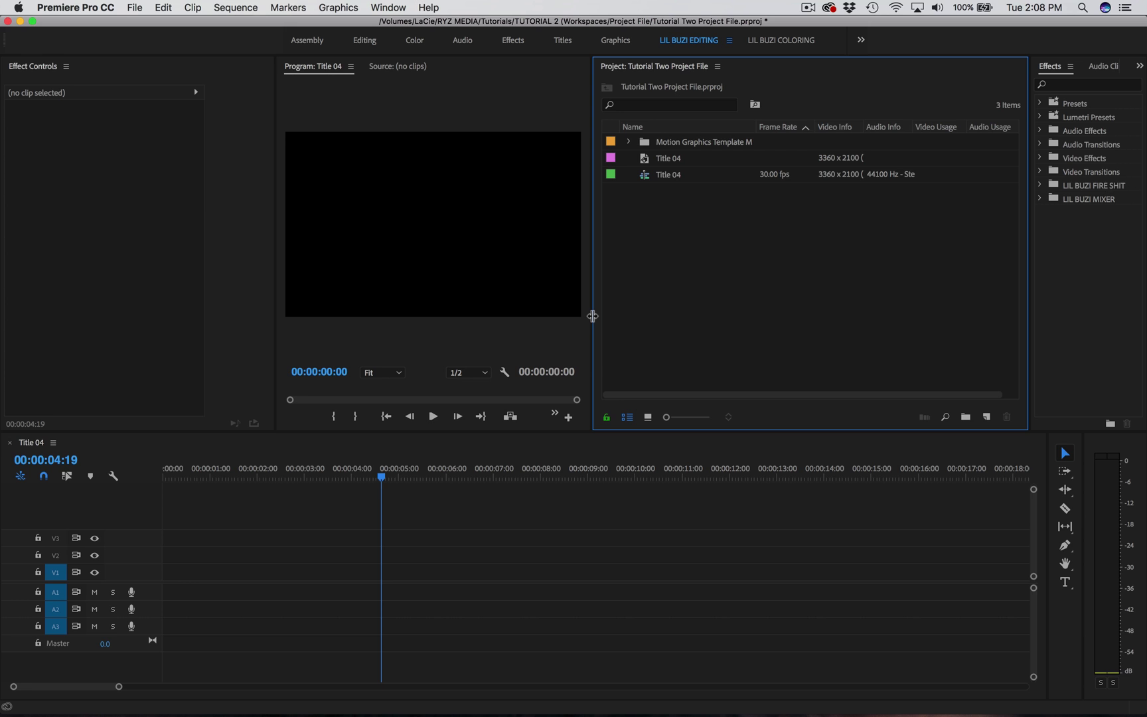
left_click_drag(591, 325, 944, 333)
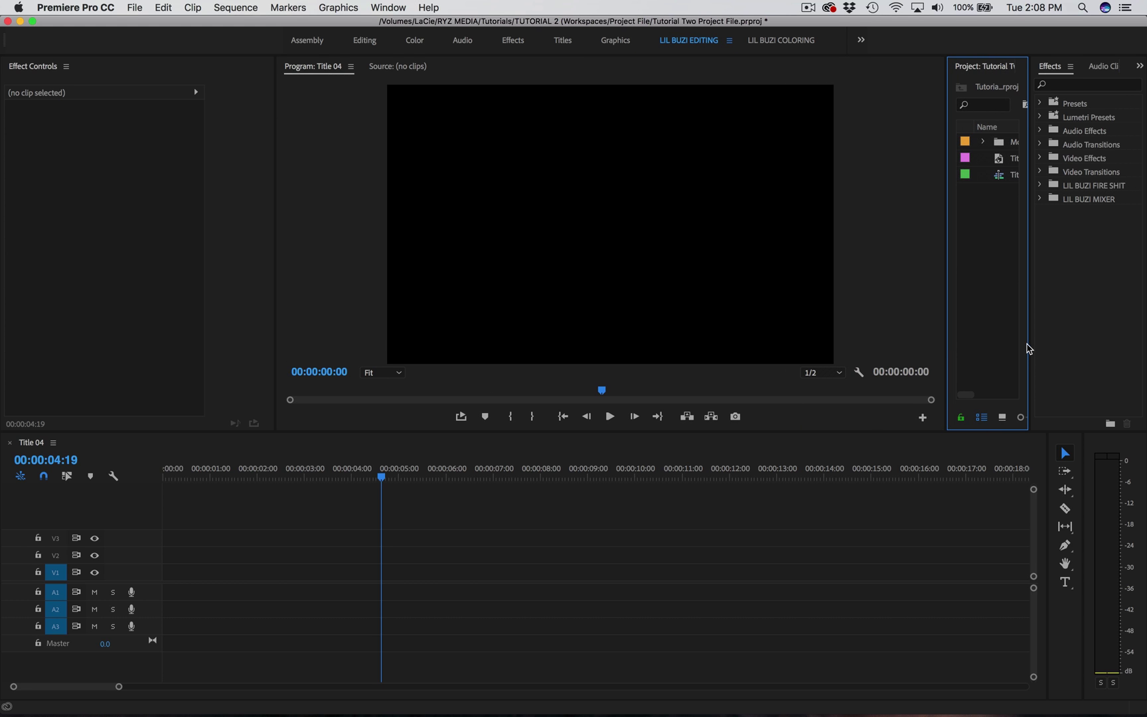
Widen the Effects panel until the Project panel is a thin strip, and narrow Effect Controls further.
left_click_drag(1028, 343, 911, 343)
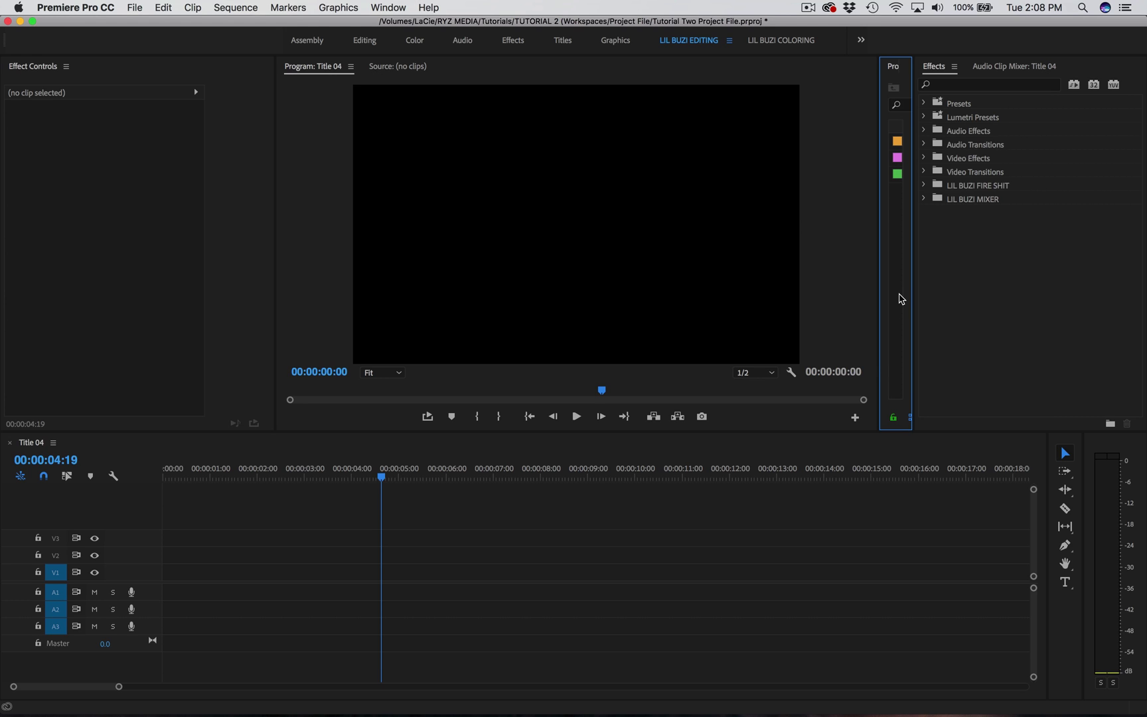
left_click(164, 199)
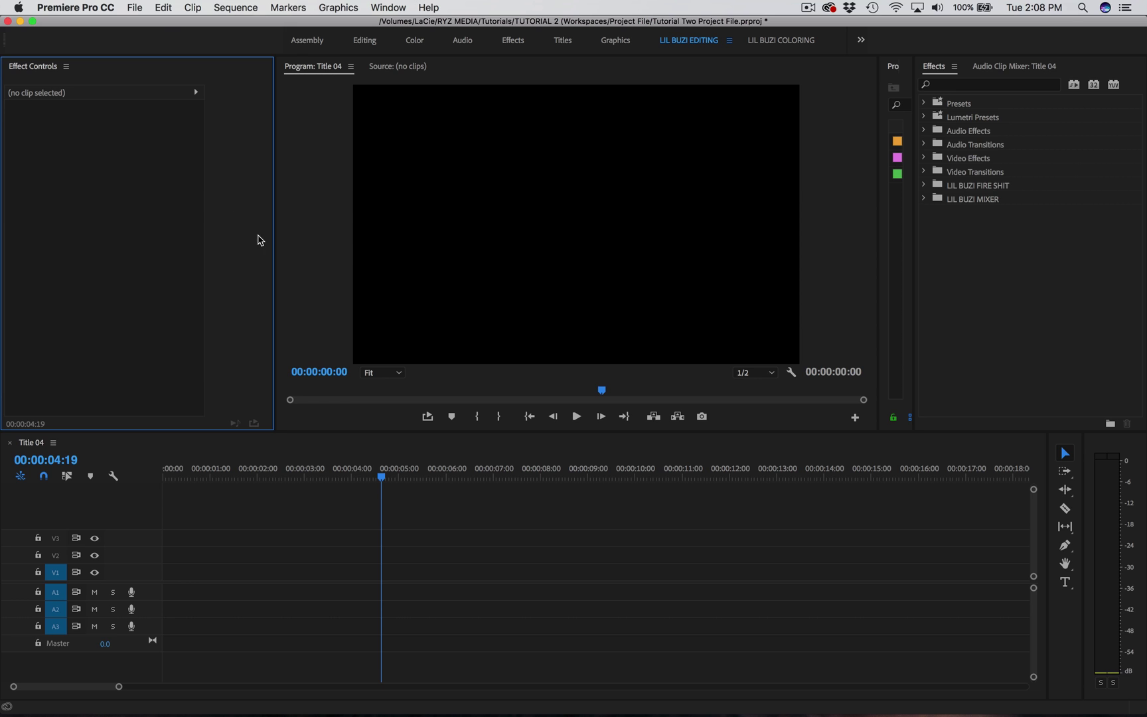
left_click_drag(275, 248, 242, 256)
left_click(345, 548)
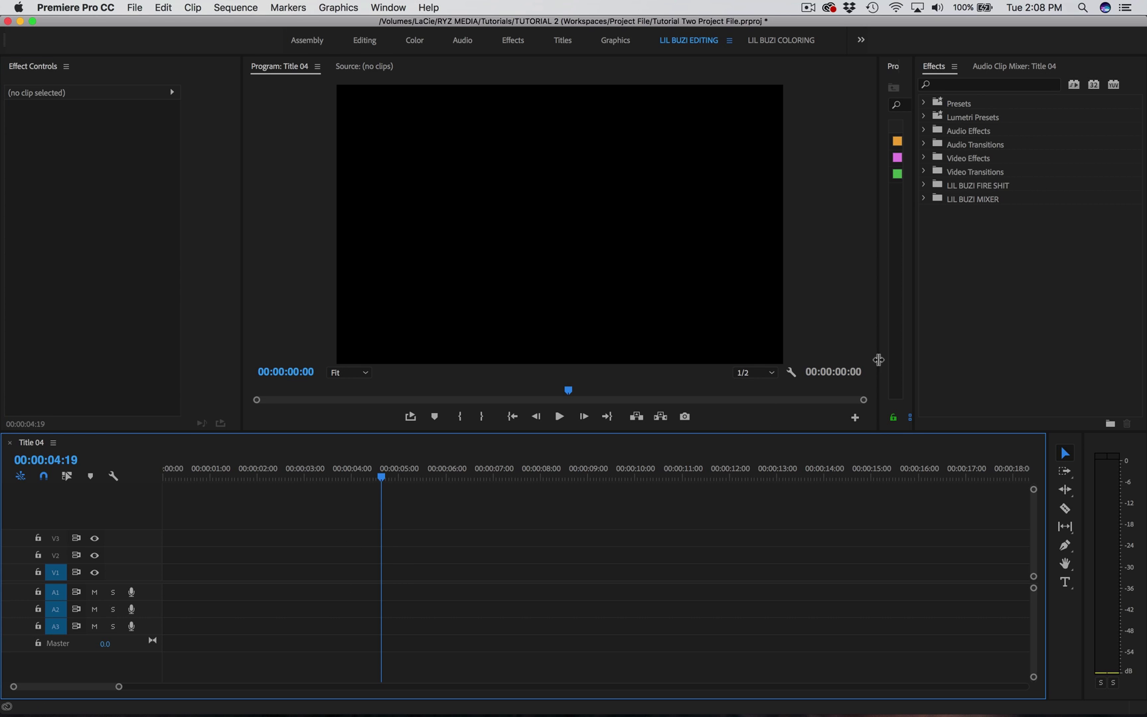
Widen the Project panel and the Effect Controls panel, shrinking the Program monitor between them.
left_click_drag(879, 358, 696, 358)
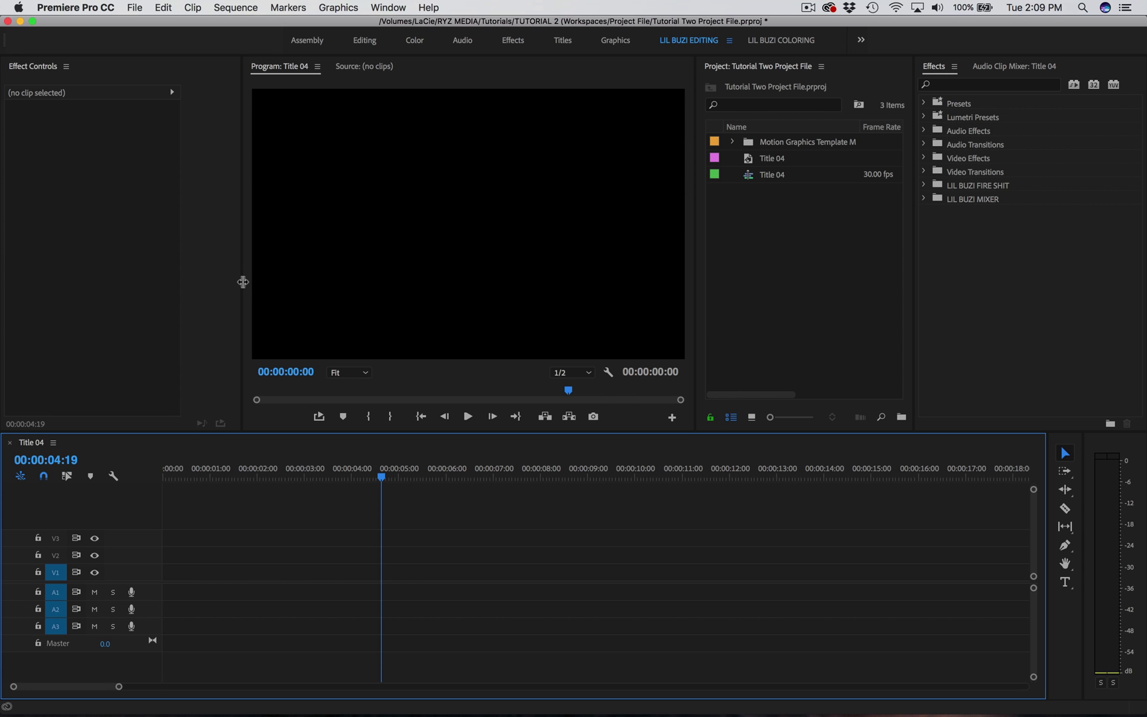
left_click_drag(243, 282, 359, 283)
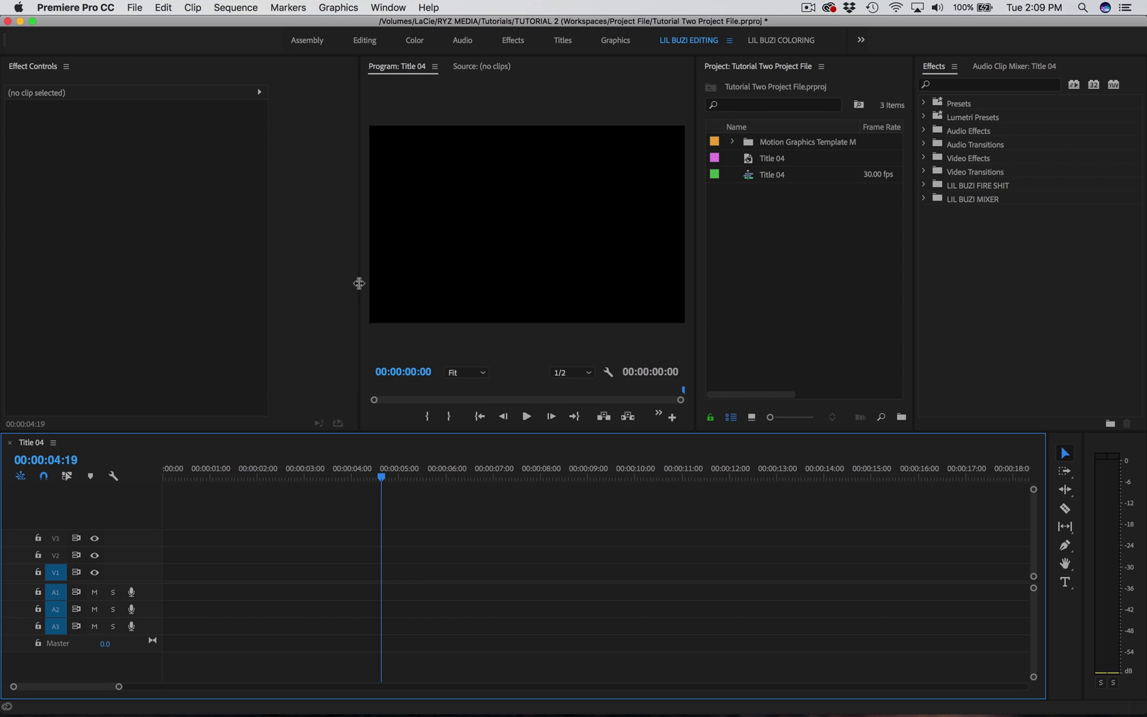
left_click(36, 274)
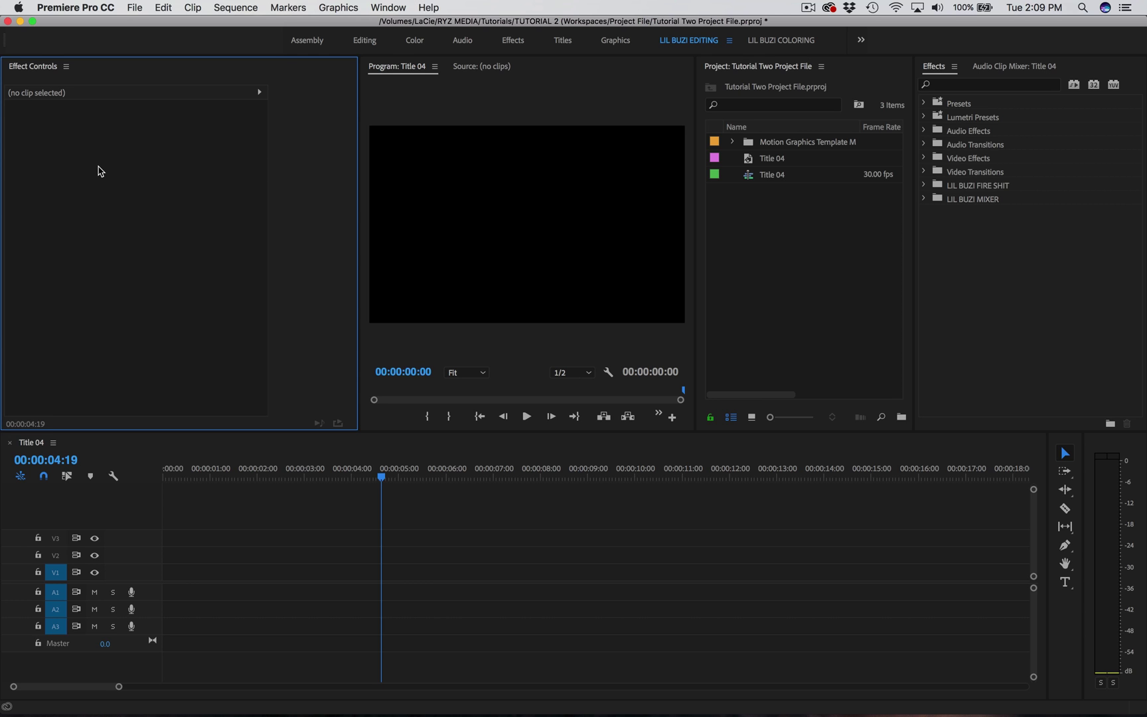
Switch to the LIL BUZI COLORING workspace and narrow the Project panel group beside the Program monitor.
left_click(774, 41)
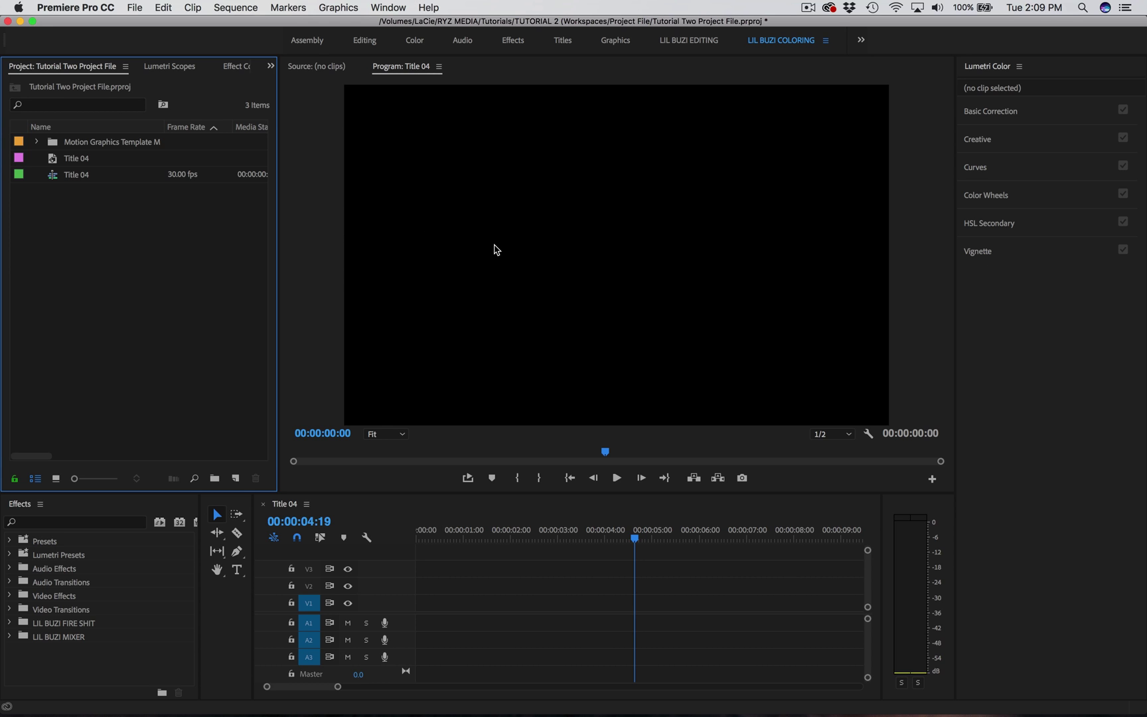
left_click(690, 40)
left_click(774, 41)
left_click(416, 226)
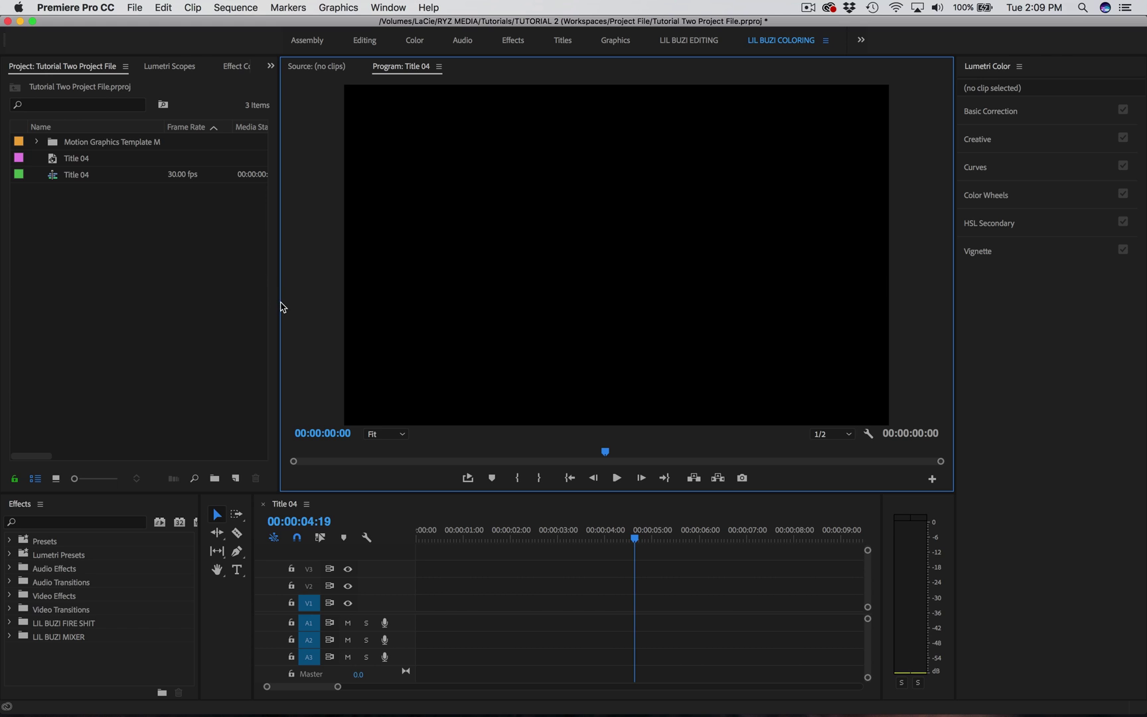
left_click_drag(278, 305, 220, 303)
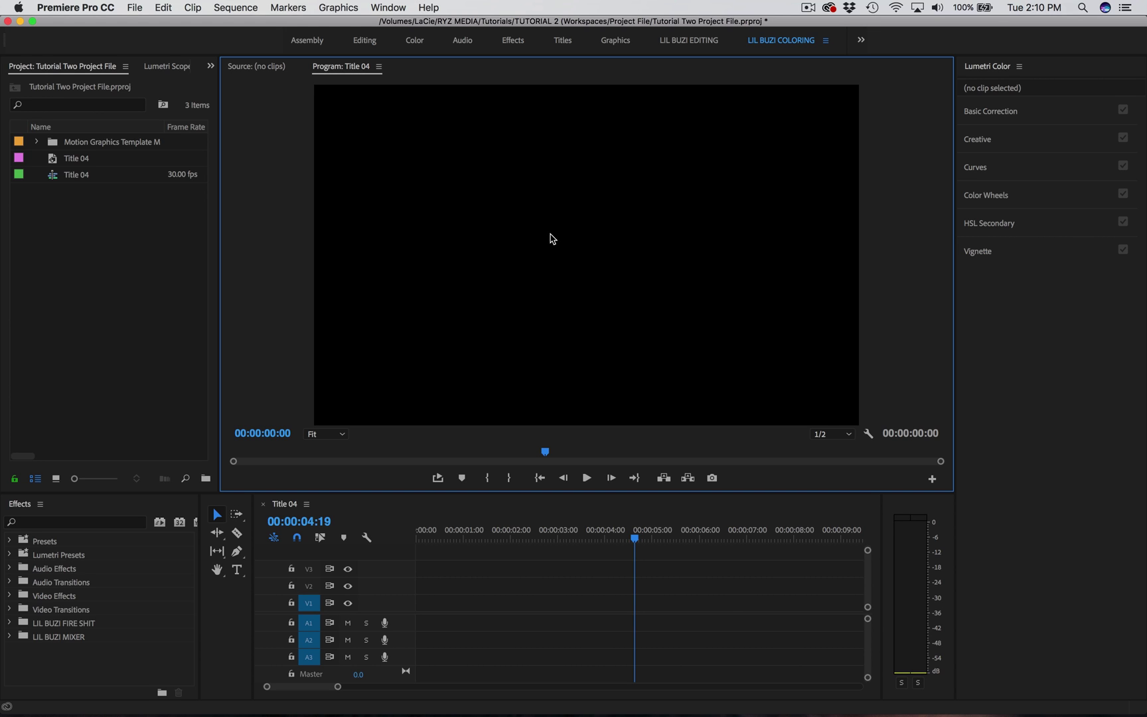
Zoom in slightly on the timeline and expand the Basic Correction section of the Lumetri Color panel.
left_click(542, 641)
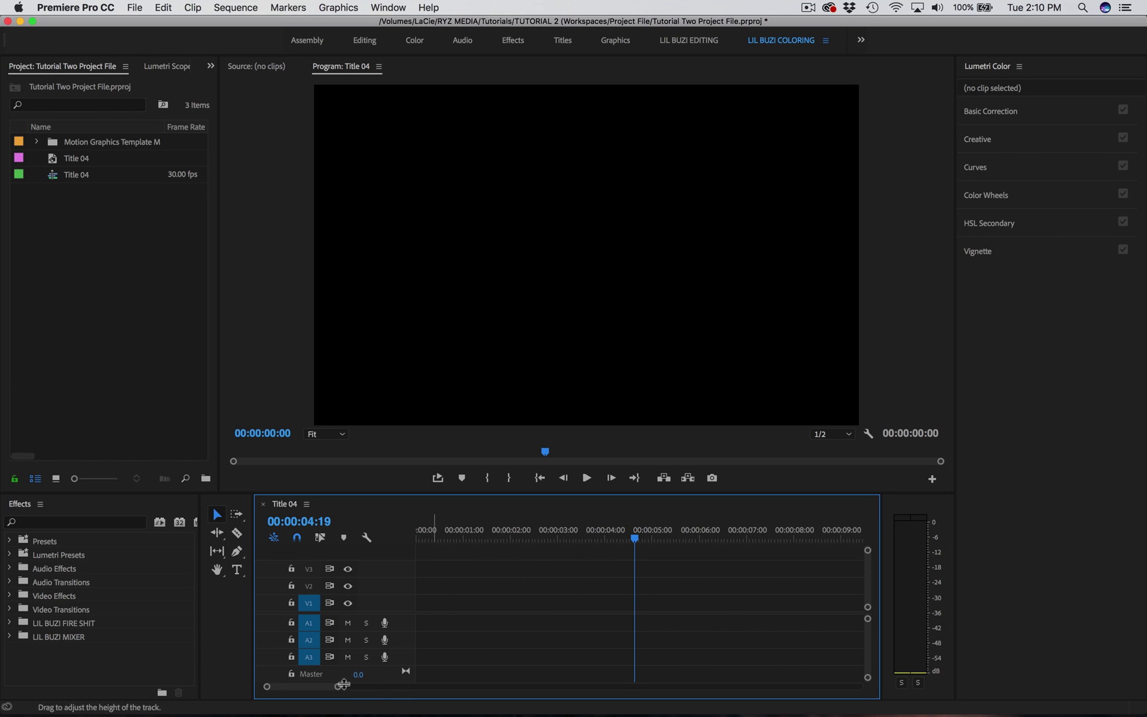
mouse_move(342, 684)
left_mouse_down()
mouse_move(367, 688)
mouse_move(325, 686)
left_mouse_up()
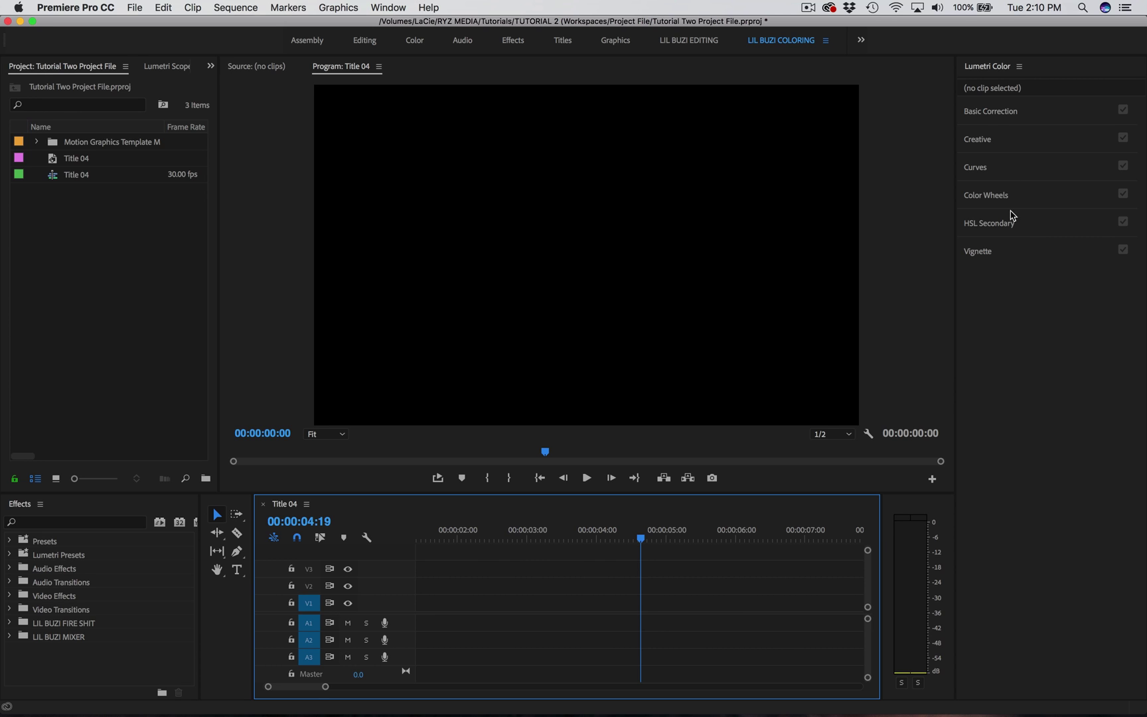
left_click(992, 139)
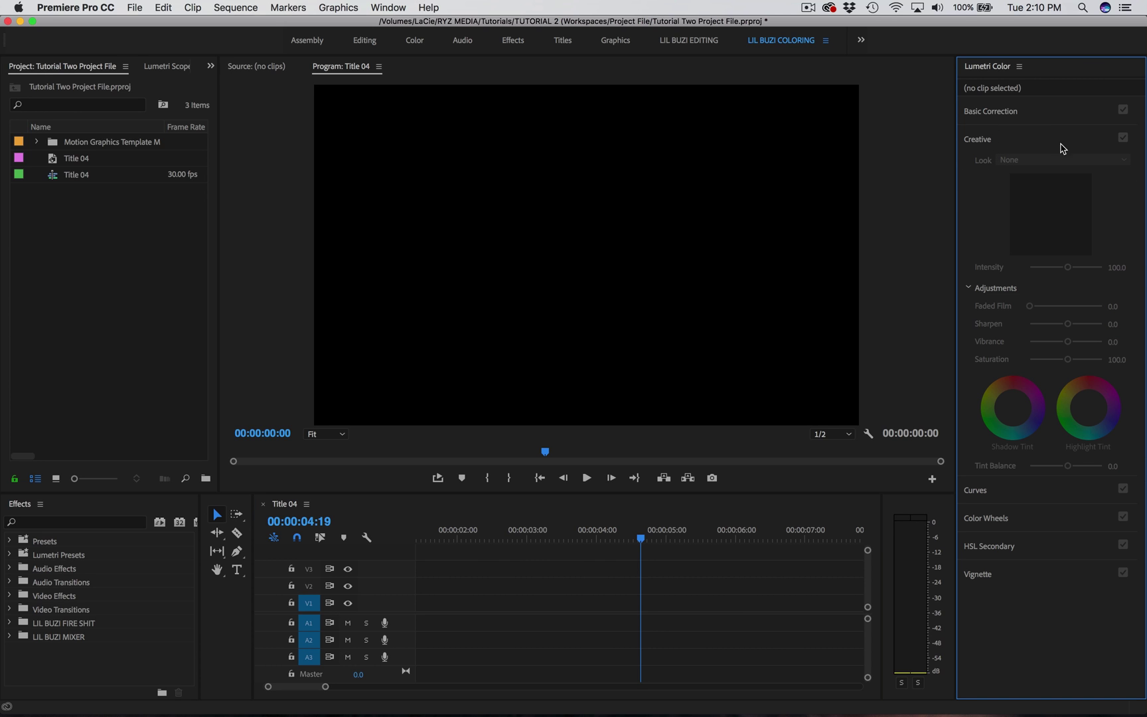
left_click(1020, 113)
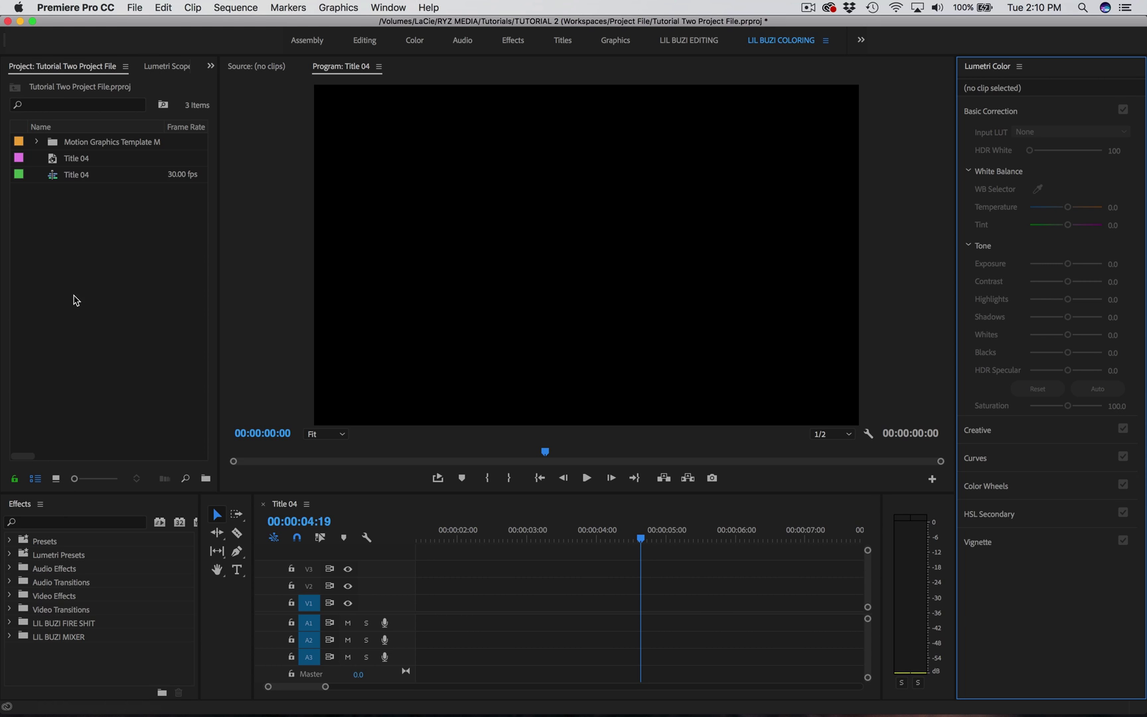
Show Effect Controls in the Project panel group and return to the Editing workspace.
left_click(211, 65)
left_click(233, 113)
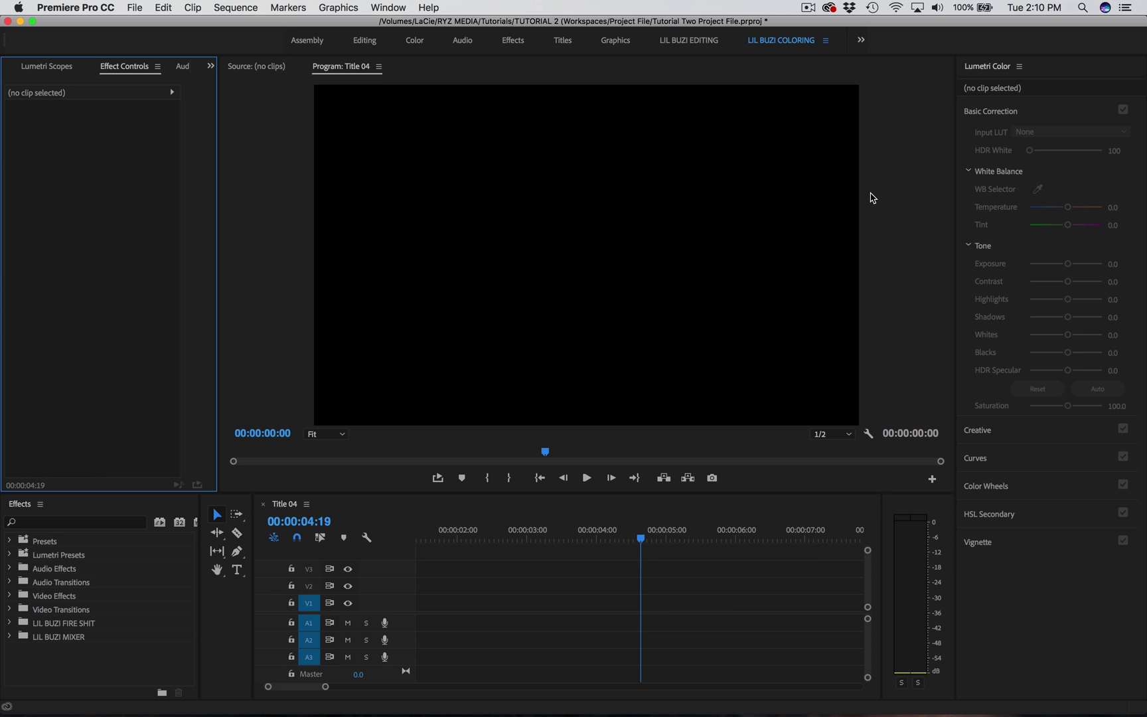
left_click(364, 41)
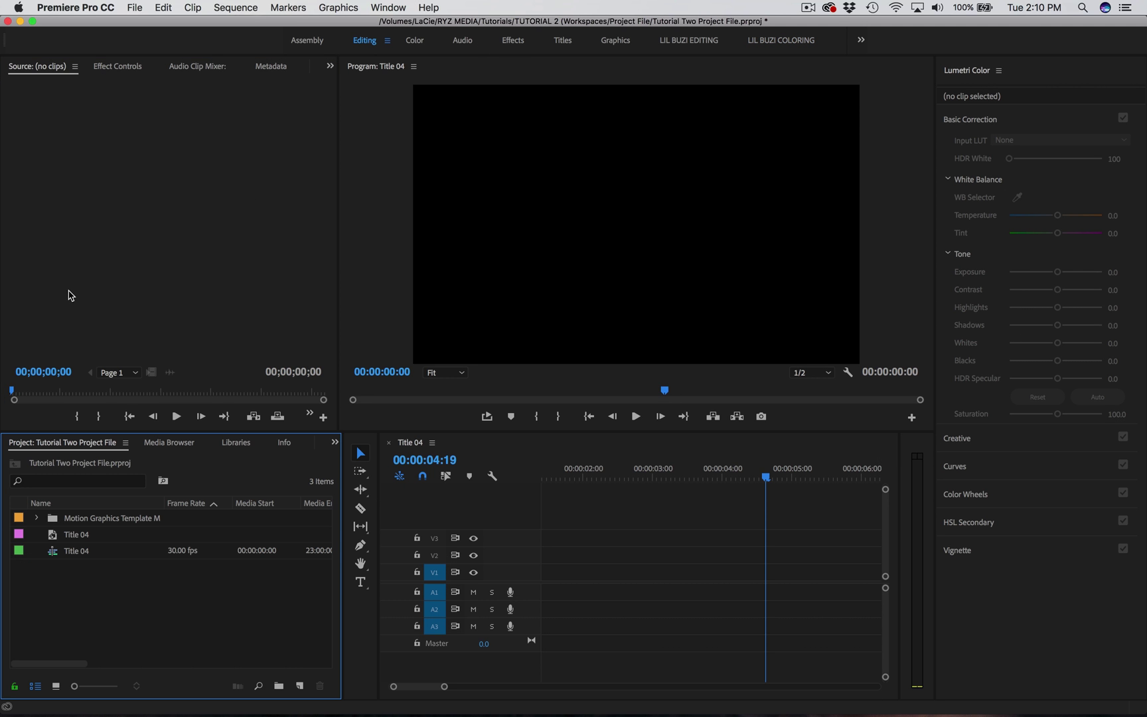